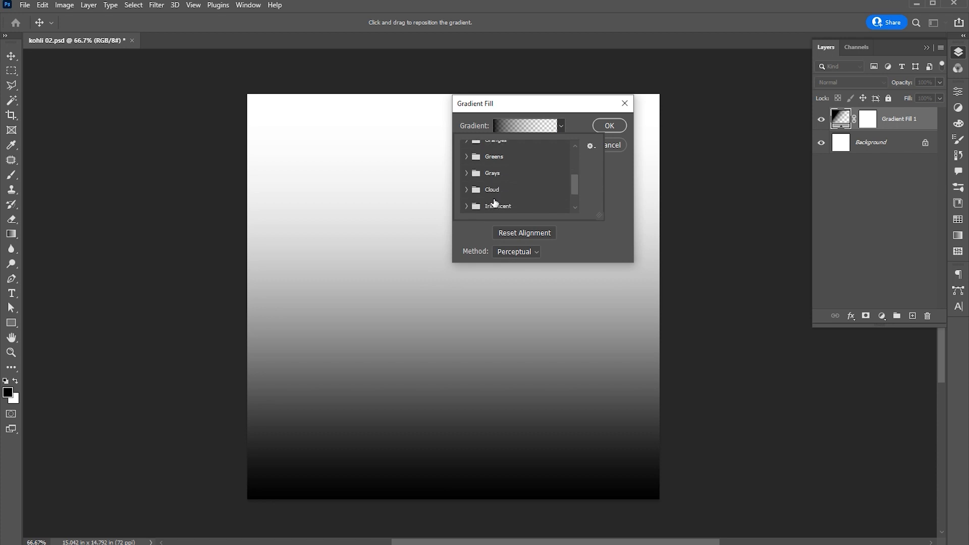
Step: Apply the first gradient preset of the Cloud folder to the gradient fill and lock the gradient layer
{"action": "scroll", "coordinate": [494, 202], "scroll_direction": "down", "scroll_amount": 1}
{"action": "left_click", "coordinate": [474, 188]}
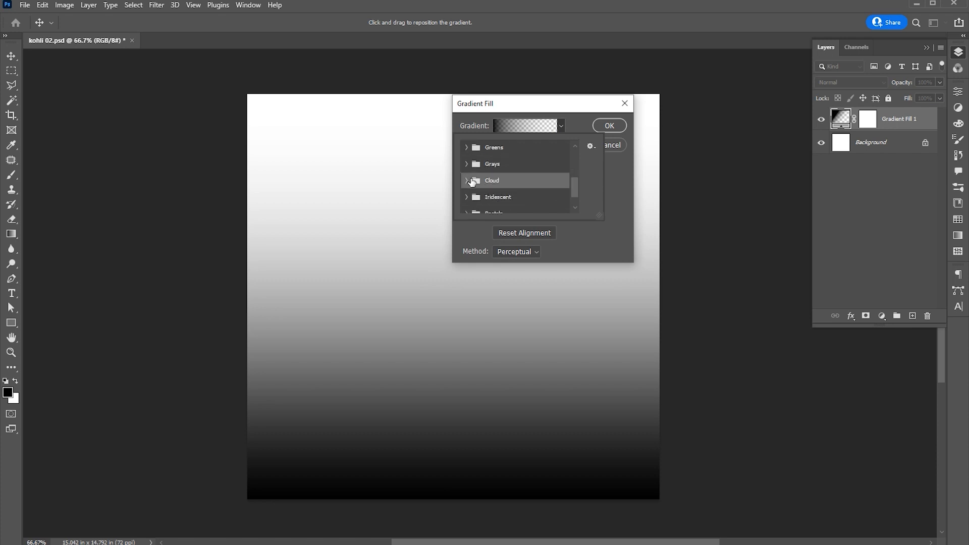
{"action": "left_click", "coordinate": [467, 181]}
{"action": "left_click", "coordinate": [485, 198]}
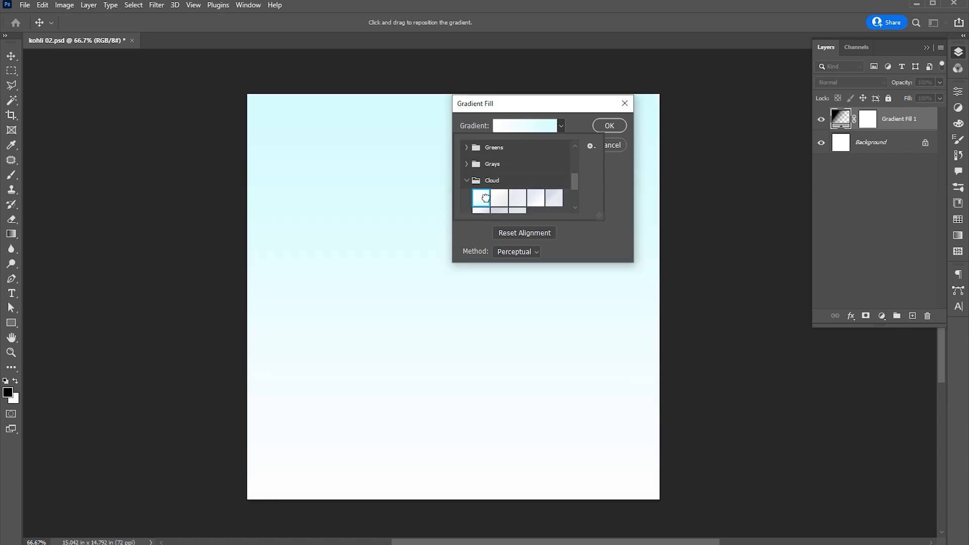
{"action": "scroll", "coordinate": [512, 205], "scroll_direction": "down", "scroll_amount": 1}
{"action": "left_click", "coordinate": [612, 126]}
{"action": "left_click", "coordinate": [610, 126]}
{"action": "left_click", "coordinate": [888, 99]}
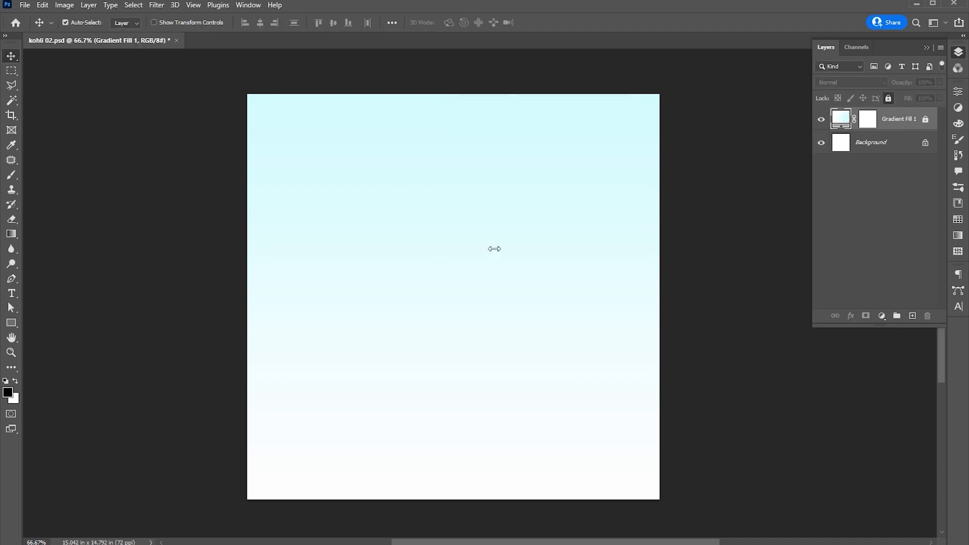
Step: Place the cut-out image 1253566 of the batsman as an embedded object and shift it toward the canvas's left side
{"action": "left_click", "coordinate": [24, 5]}
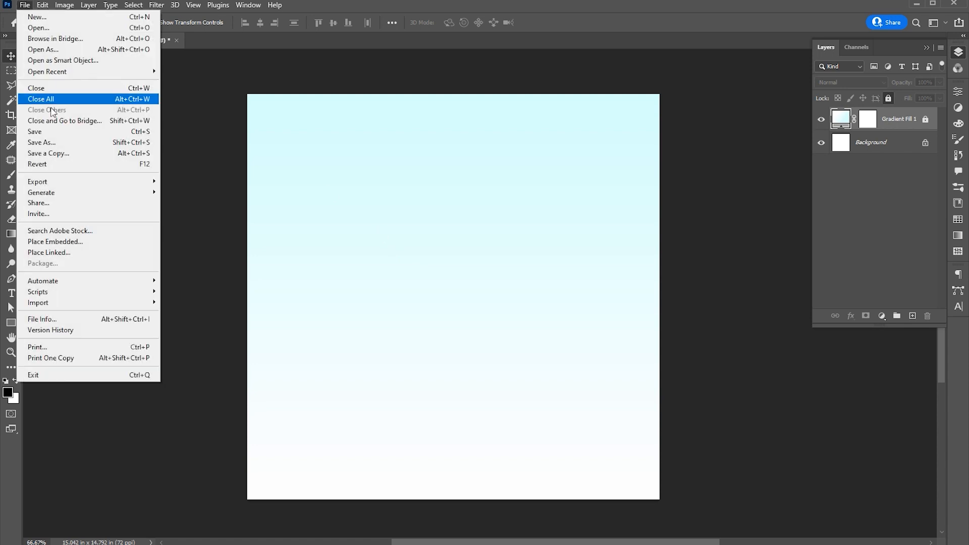
{"action": "left_click", "coordinate": [59, 241]}
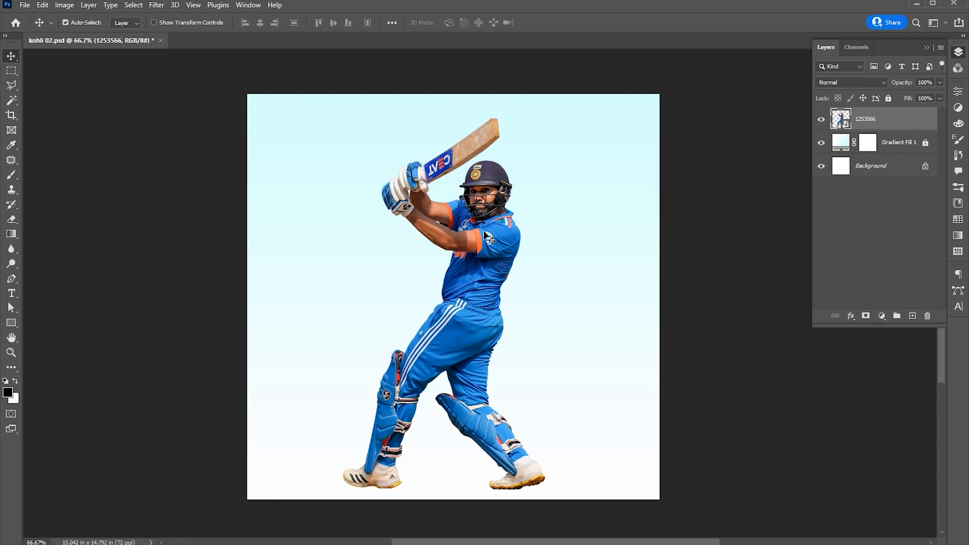
{"action": "left_click_drag", "start_coordinate": [486, 237], "coordinate": [442, 227]}
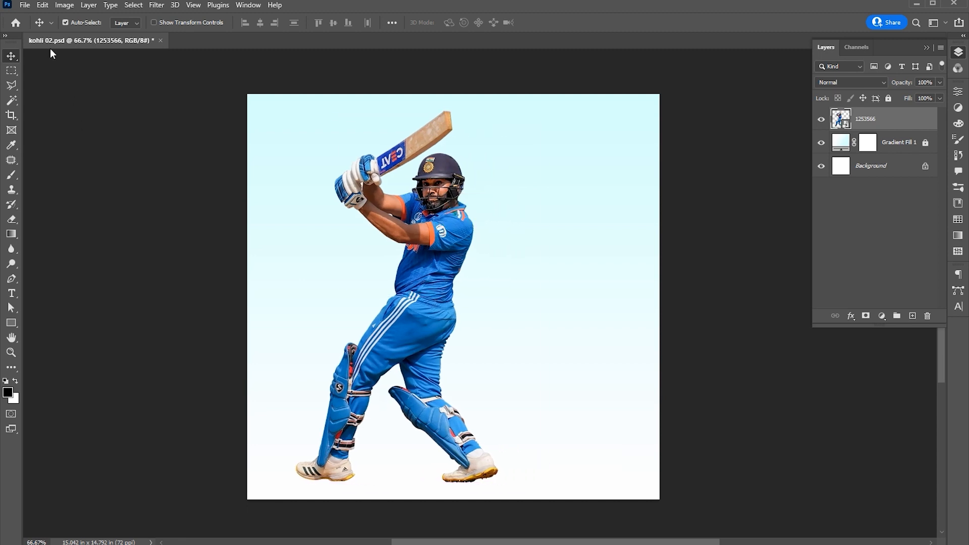
Step: Place the portrait image 6 as an embedded object, enlarge it to about 187%, and position it over the batsman's right side
{"action": "left_click", "coordinate": [24, 6]}
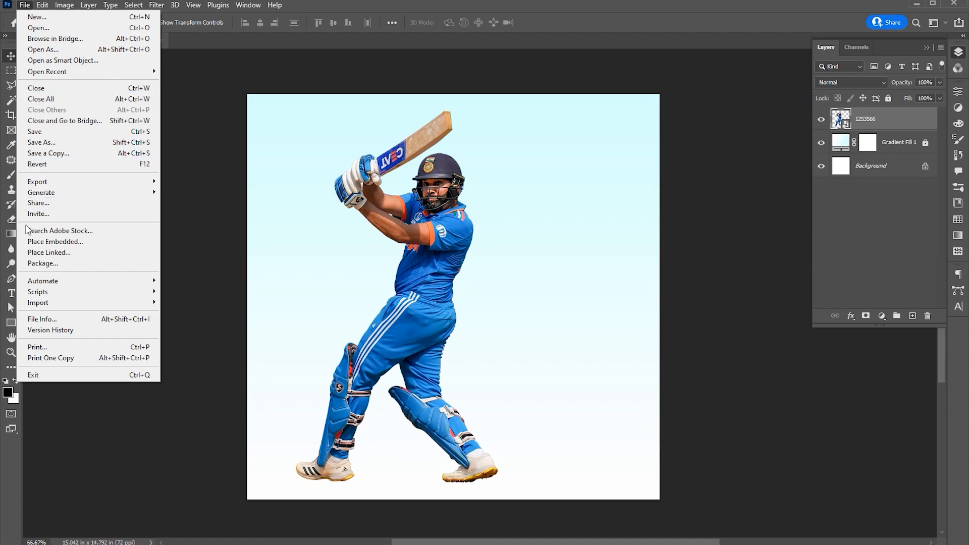
{"action": "left_click", "coordinate": [35, 241]}
{"action": "left_click", "coordinate": [467, 426]}
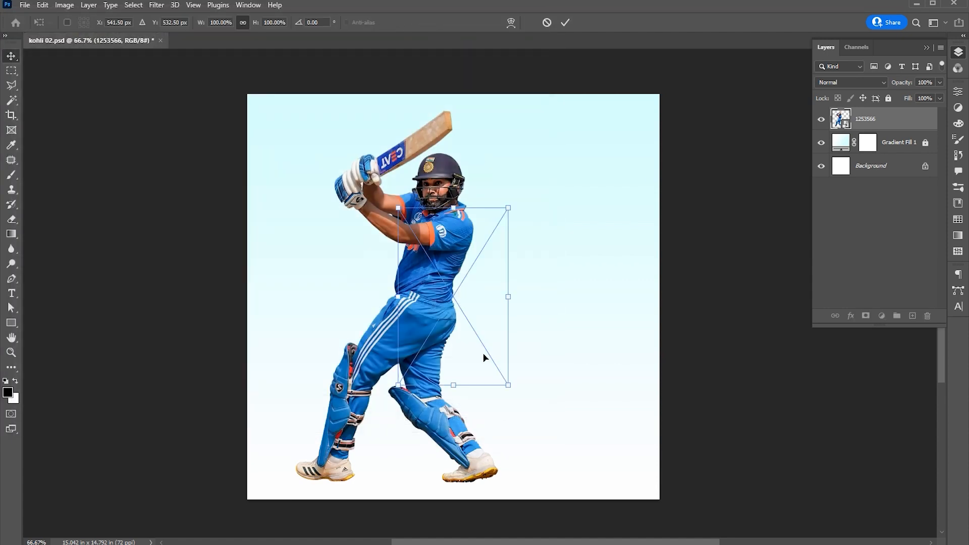
{"action": "left_click_drag", "start_coordinate": [509, 207], "coordinate": [559, 148]}
{"action": "left_click_drag", "start_coordinate": [472, 230], "coordinate": [478, 258]}
{"action": "left_click_drag", "start_coordinate": [555, 173], "coordinate": [564, 158]}
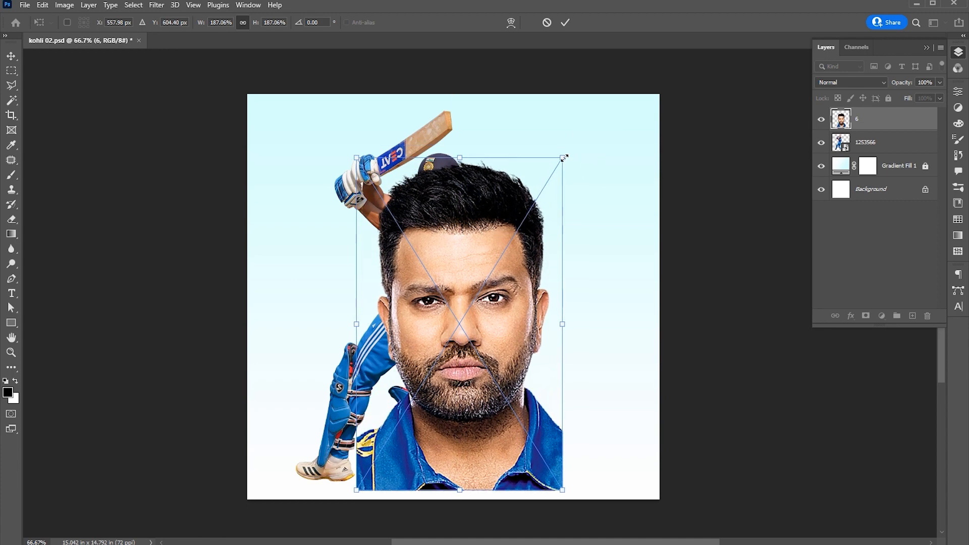
{"action": "key", "text": "Return"}
{"action": "left_click_drag", "start_coordinate": [477, 245], "coordinate": [480, 231]}
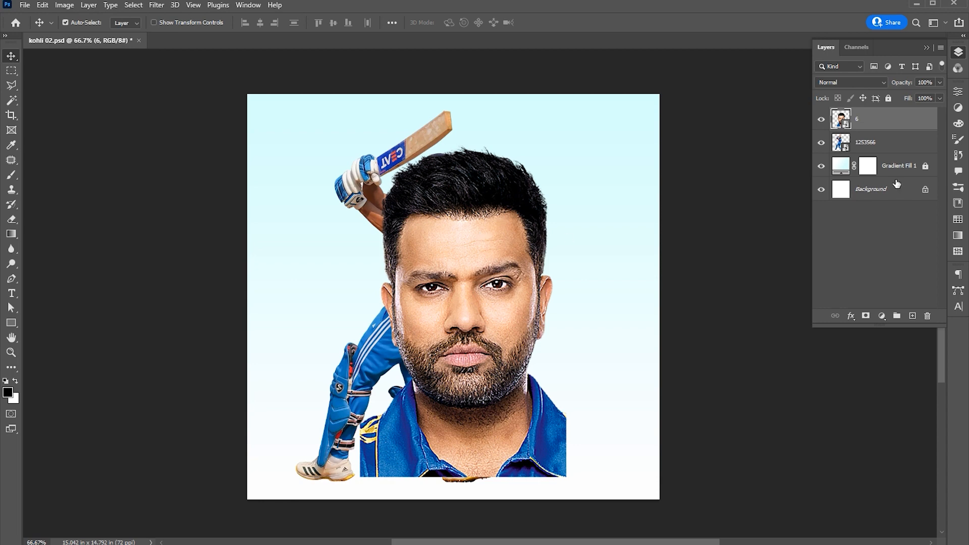
Step: Move the portrait layer 6 beneath the batsman layer and rasterize it
{"action": "left_click_drag", "start_coordinate": [881, 124], "coordinate": [872, 143]}
{"action": "right_click", "coordinate": [872, 142]}
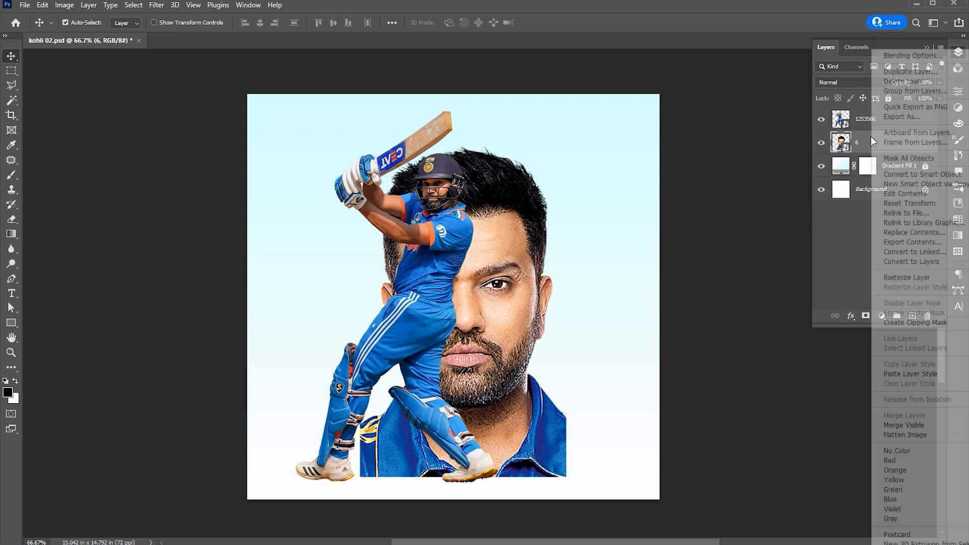
{"action": "left_click", "coordinate": [907, 278]}
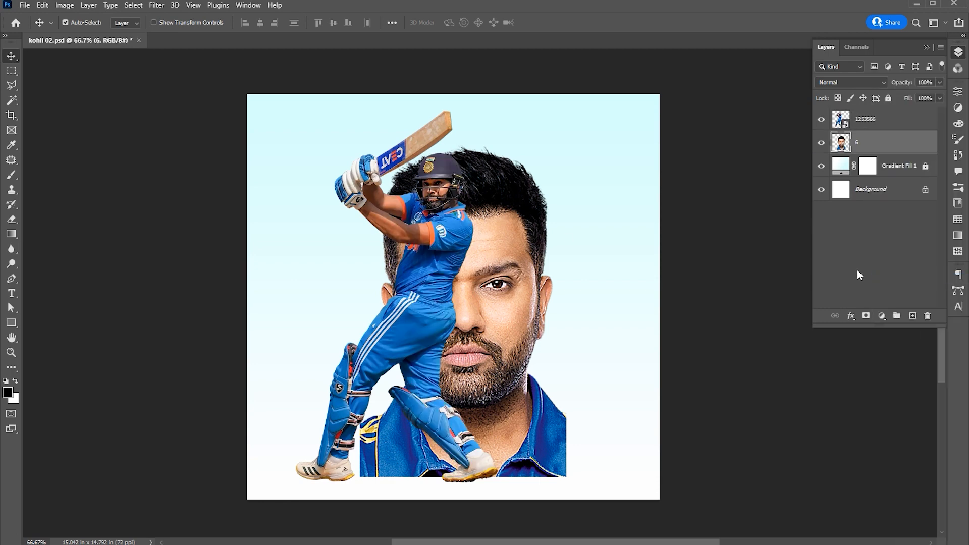
Step: Shift the portrait slightly up and left behind the batsman and scale it down slightly
{"action": "left_click_drag", "start_coordinate": [514, 229], "coordinate": [510, 225]}
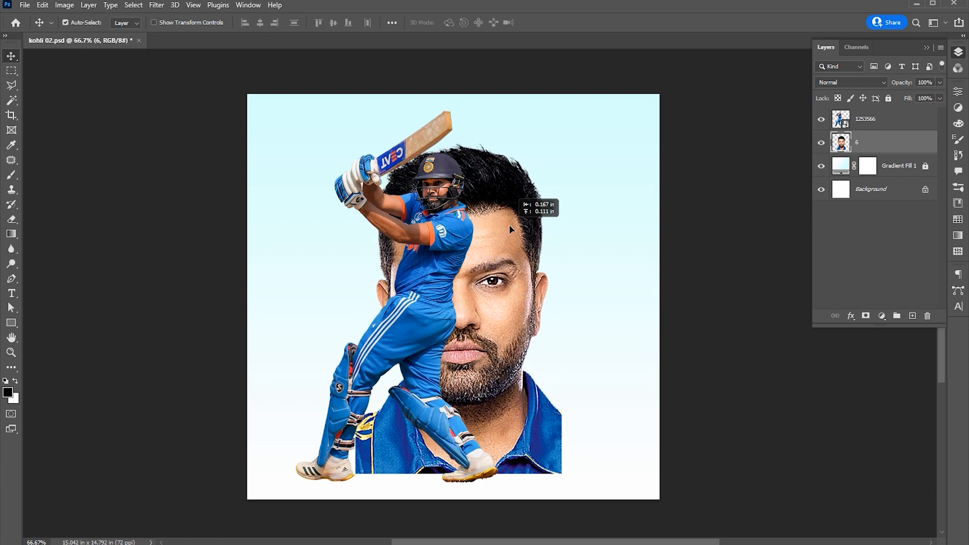
{"action": "key", "text": "ctrl+t"}
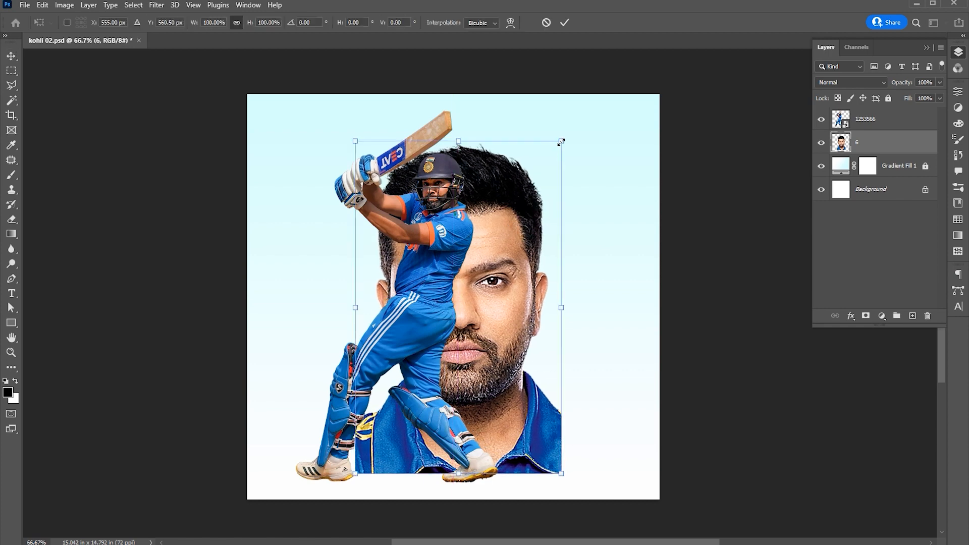
{"action": "left_click_drag", "start_coordinate": [560, 141], "coordinate": [557, 145]}
{"action": "key", "text": "Return"}
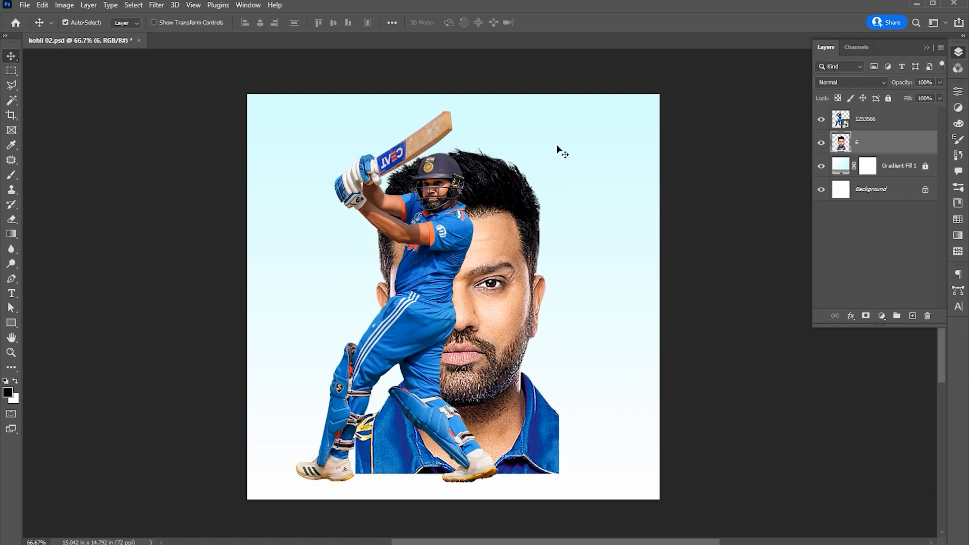
{"action": "key", "text": "Right"}
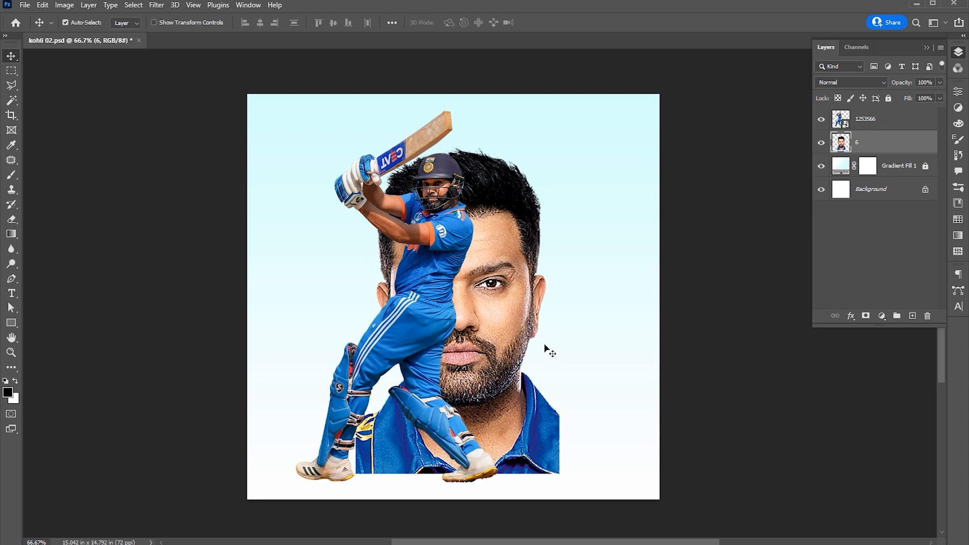
Step: Outline the portrait's right shoulder below the jaw with a curved Pen path, delete the enclosed area and deselect
{"action": "key", "text": "p"}
{"action": "left_click", "coordinate": [548, 317]}
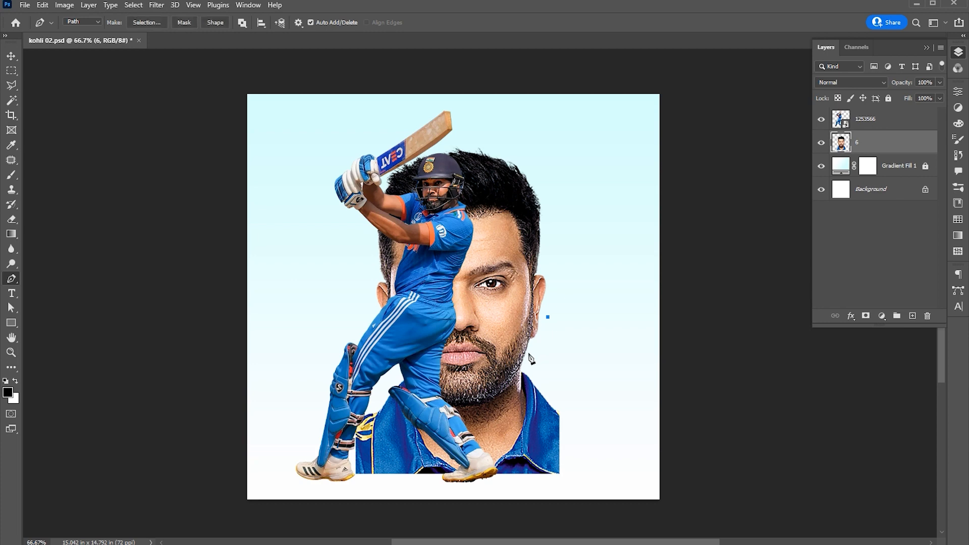
{"action": "left_click", "coordinate": [522, 362]}
{"action": "left_click_drag", "start_coordinate": [491, 467], "coordinate": [459, 517]}
{"action": "left_click", "coordinate": [491, 467], "text": "alt"}
{"action": "left_click", "coordinate": [488, 484]}
{"action": "left_click", "coordinate": [539, 486]}
{"action": "left_click", "coordinate": [580, 471]}
{"action": "left_click", "coordinate": [597, 404]}
{"action": "left_click_drag", "start_coordinate": [587, 358], "coordinate": [587, 354]}
{"action": "left_click", "coordinate": [548, 319]}
{"action": "key", "text": "ctrl+Return"}
{"action": "key", "text": "ctrl+d"}
{"action": "key", "text": "v"}
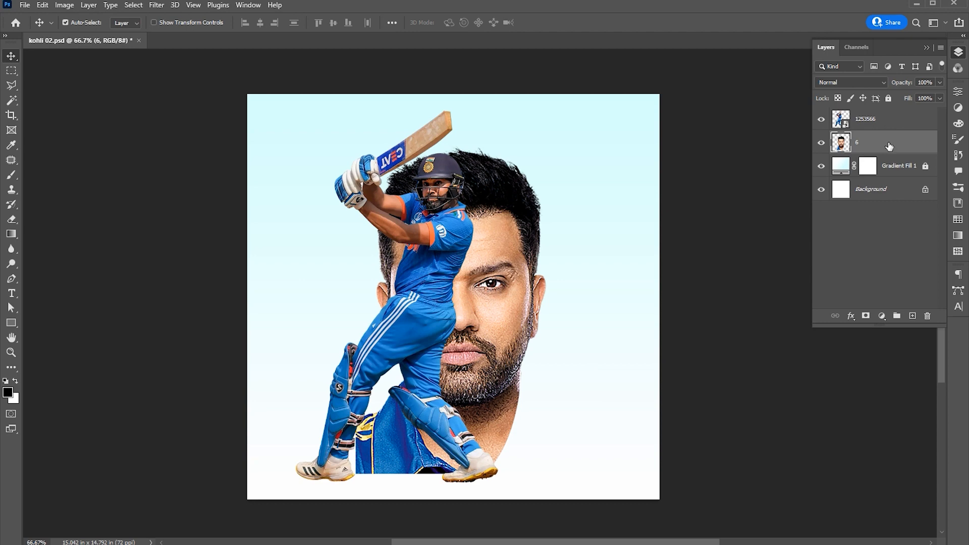
Step: Add a layer mask to the portrait and hide its part left of the batsman with a 150 px brush at 100% hardness
{"action": "left_click", "coordinate": [866, 316]}
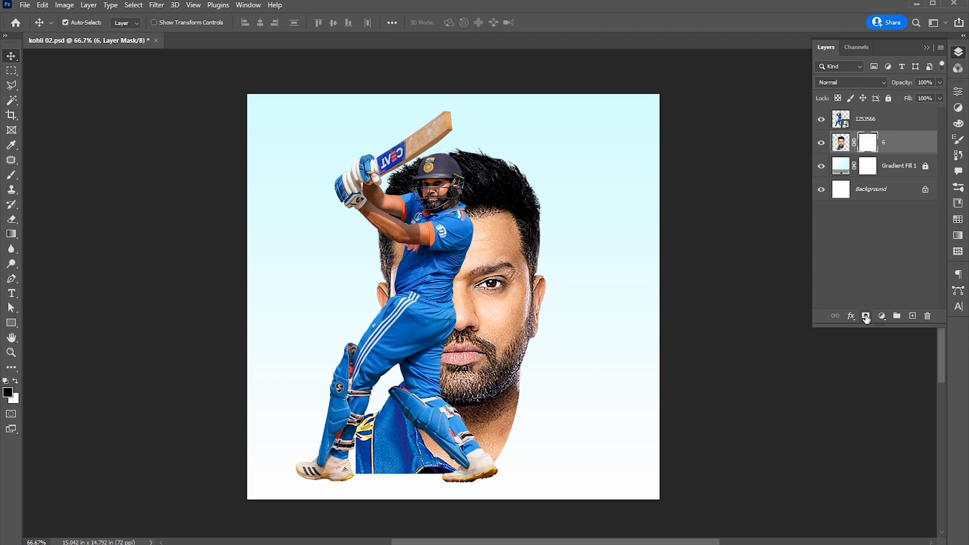
{"action": "key", "text": "b"}
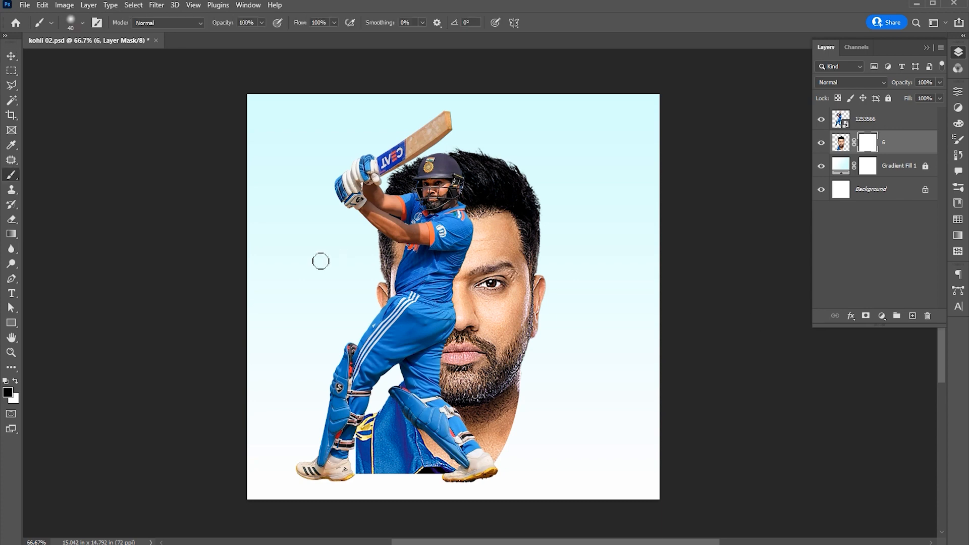
{"action": "key", "text": "bracketright"}
{"action": "key", "text": "bracketright"}
{"action": "key", "text": "bracketright"}
{"action": "key", "text": "bracketright"}
{"action": "key", "text": "bracketright"}
{"action": "key", "text": "bracketright"}
{"action": "key", "text": "bracketright"}
{"action": "key", "text": "bracketright"}
{"action": "left_click", "coordinate": [84, 23]}
{"action": "left_click_drag", "start_coordinate": [66, 86], "coordinate": [136, 85]}
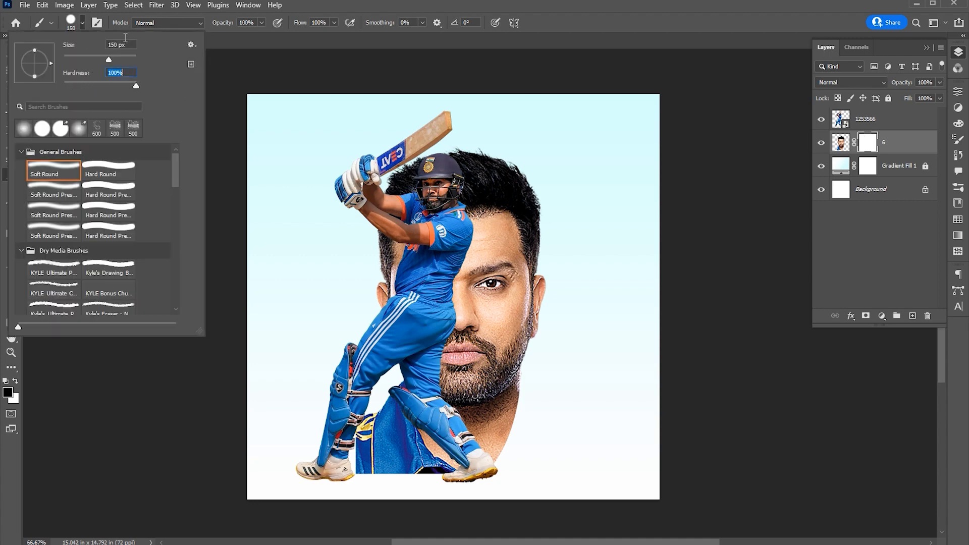
{"action": "left_click", "coordinate": [84, 25]}
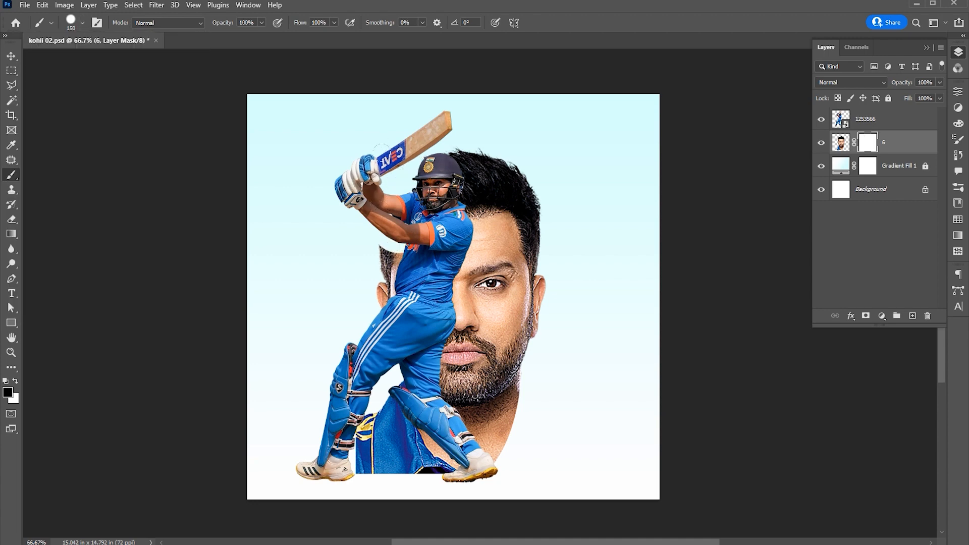
{"action": "mouse_move", "coordinate": [371, 192]}
{"action": "left_mouse_down"}
{"action": "mouse_move", "coordinate": [337, 425]}
{"action": "mouse_move", "coordinate": [370, 447]}
{"action": "mouse_move", "coordinate": [363, 419]}
{"action": "mouse_move", "coordinate": [413, 453]}
{"action": "left_mouse_up"}
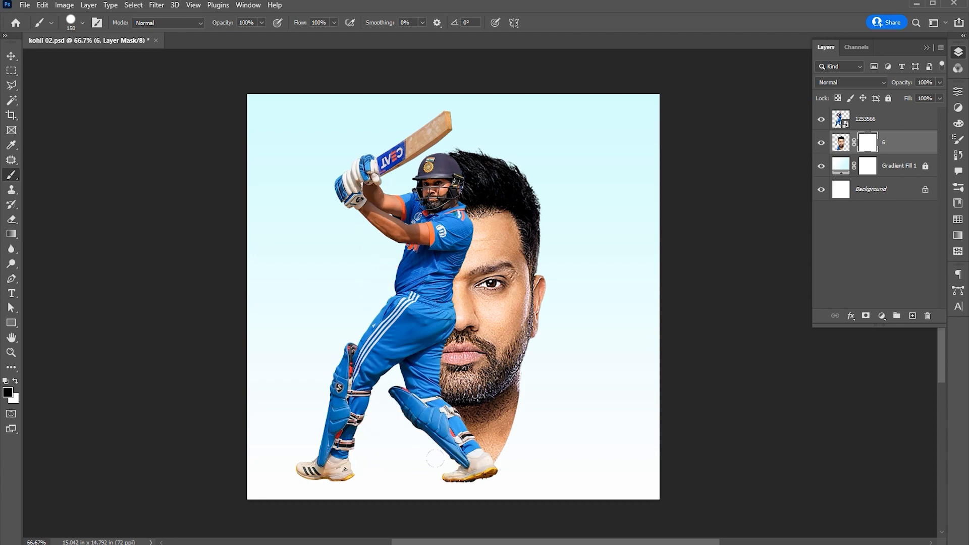
{"action": "key", "text": "v"}
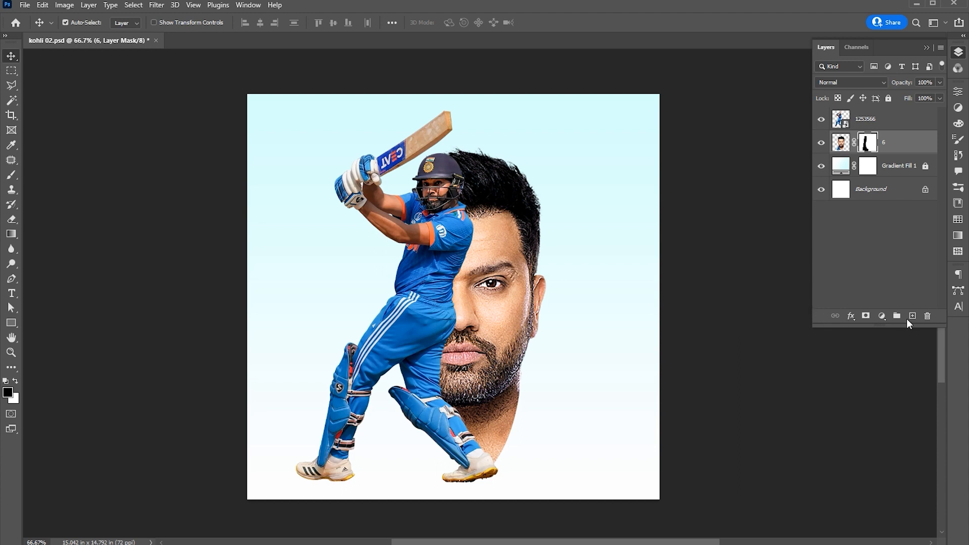
Step: Add a Black & White adjustment layer with the Default preset directly above the portrait layer
{"action": "left_click", "coordinate": [884, 314]}
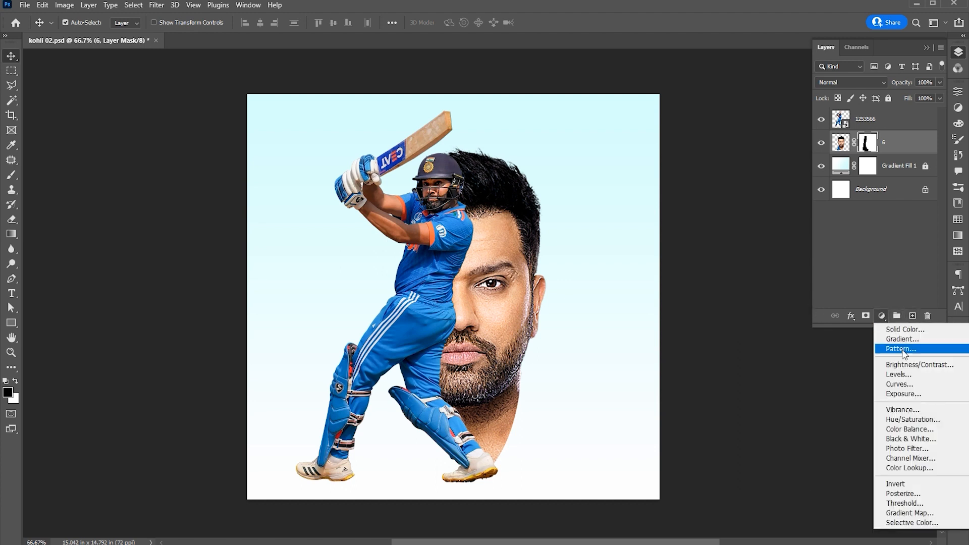
{"action": "left_click", "coordinate": [899, 439]}
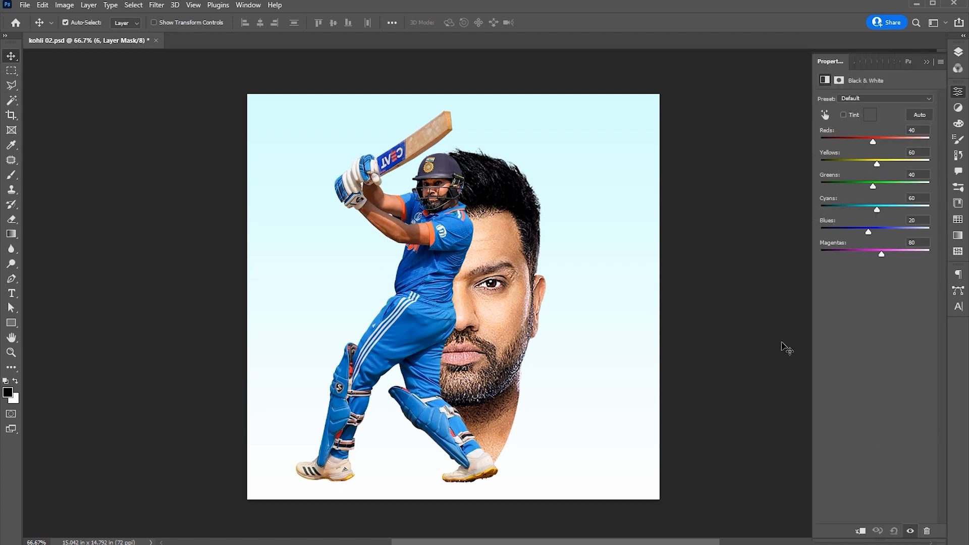
{"action": "left_click", "coordinate": [927, 63]}
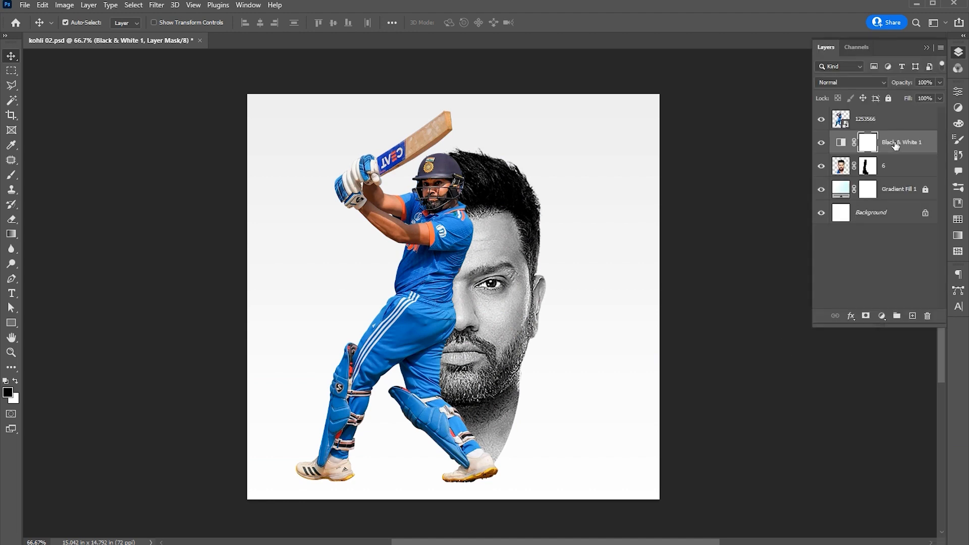
Step: Apply Levels to the portrait image with the RGB black input level set to 28
{"action": "left_click", "coordinate": [847, 167]}
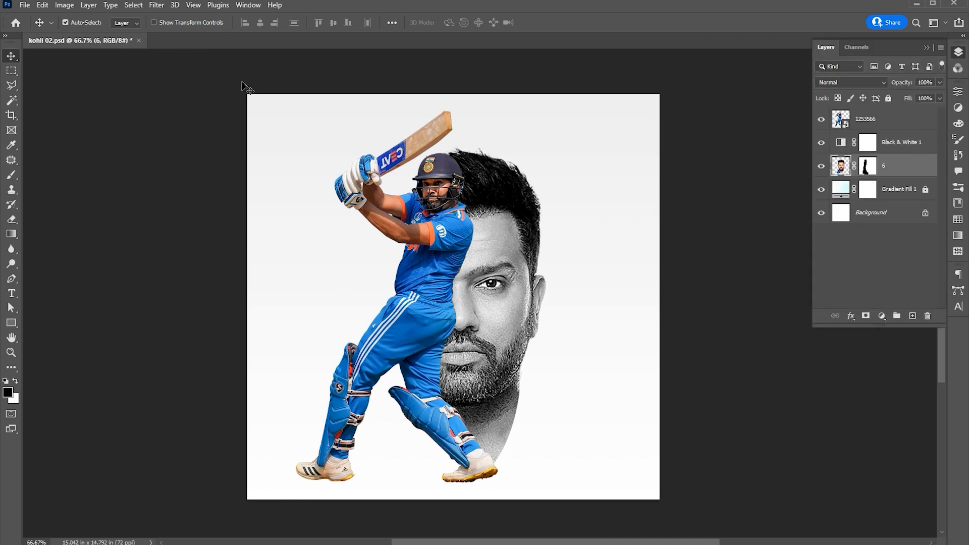
{"action": "left_click", "coordinate": [64, 5]}
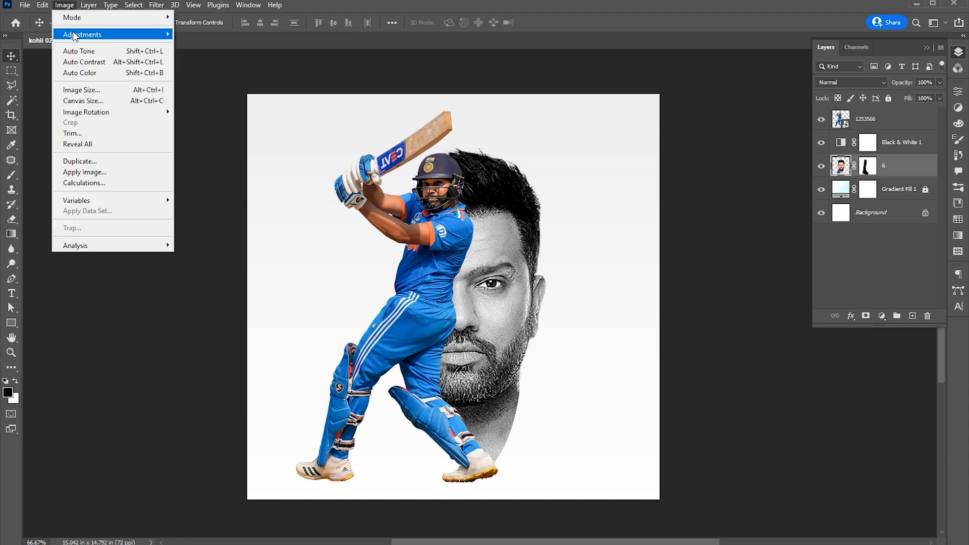
{"action": "mouse_move", "coordinate": [101, 34]}
{"action": "left_click", "coordinate": [242, 45]}
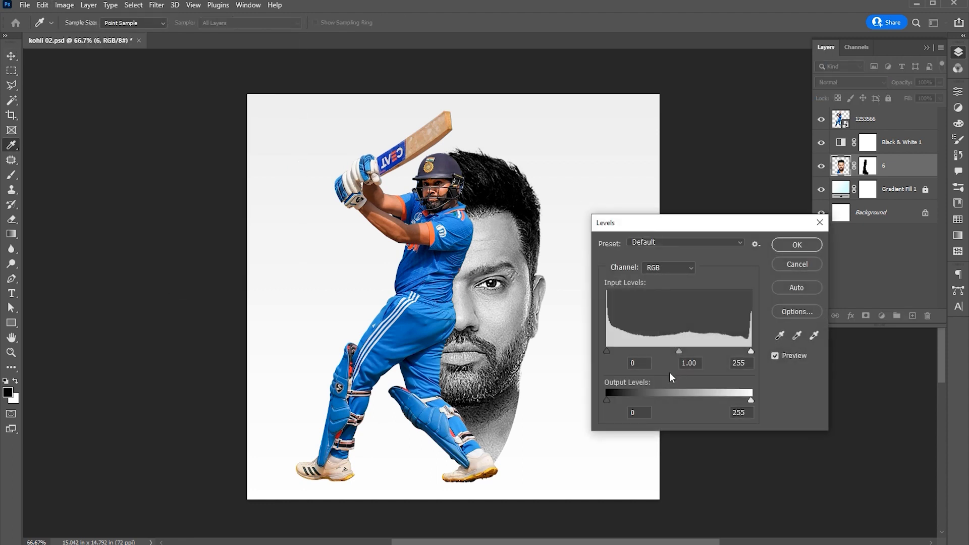
{"action": "left_click_drag", "start_coordinate": [608, 352], "coordinate": [623, 351]}
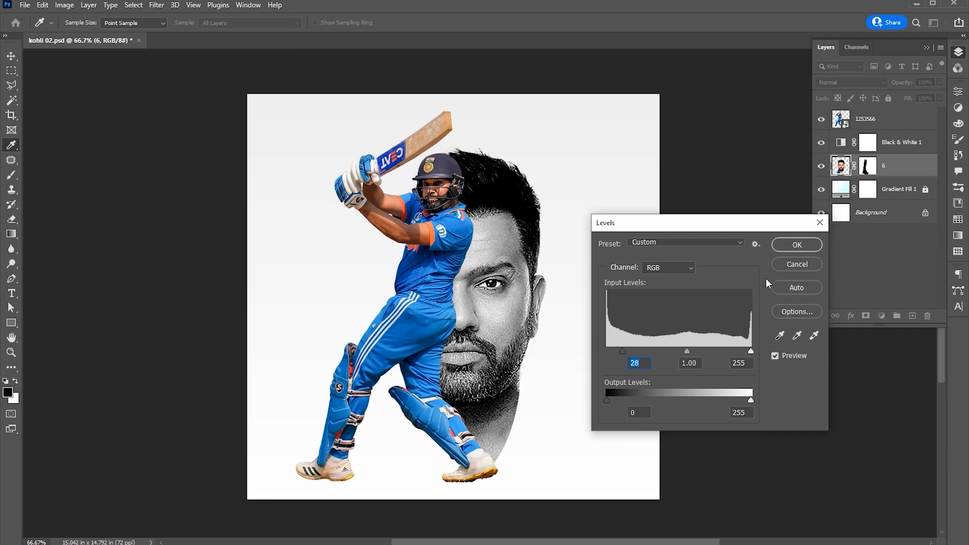
{"action": "left_click", "coordinate": [796, 246]}
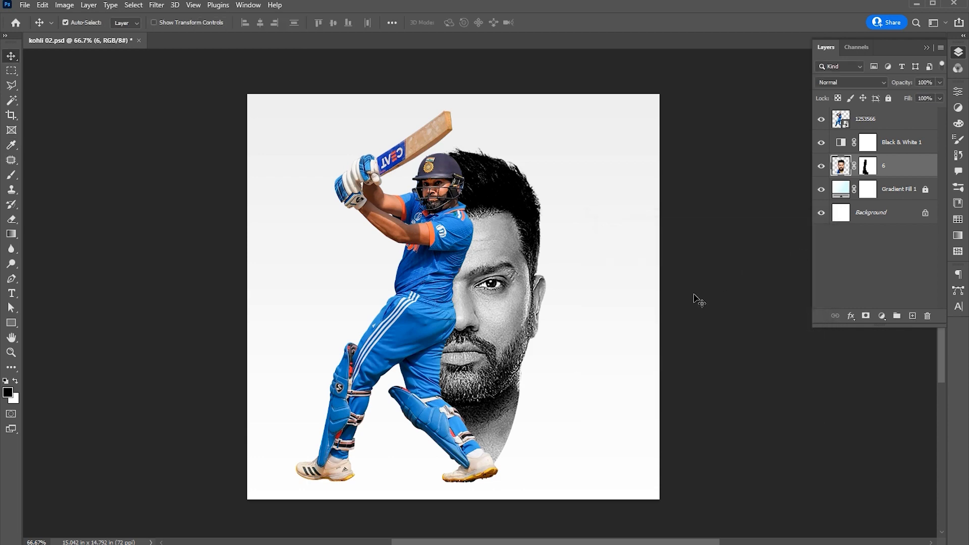
Step: Add a Solid Color fill layer in bright blue #04adfb directly above the Black & White adjustment layer
{"action": "key", "text": "z"}
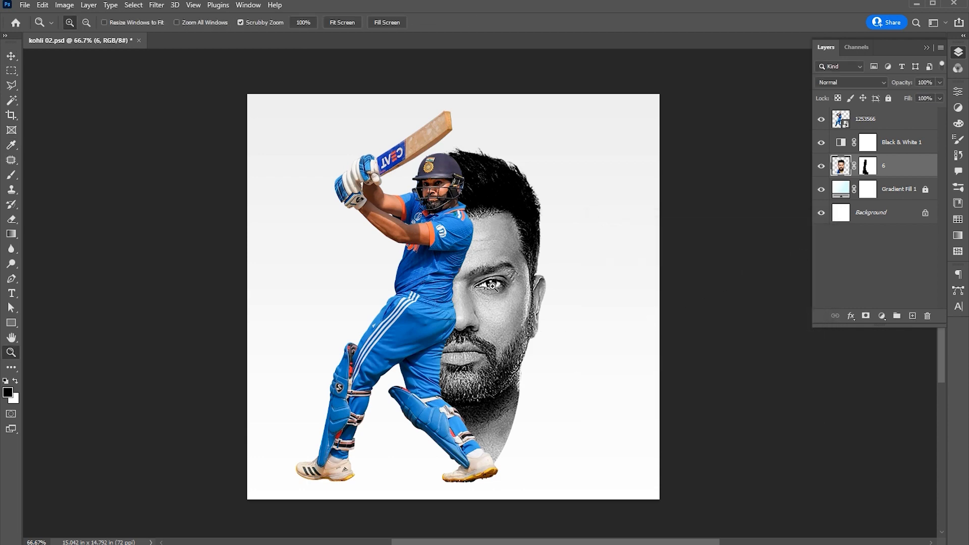
{"action": "left_click", "coordinate": [894, 143]}
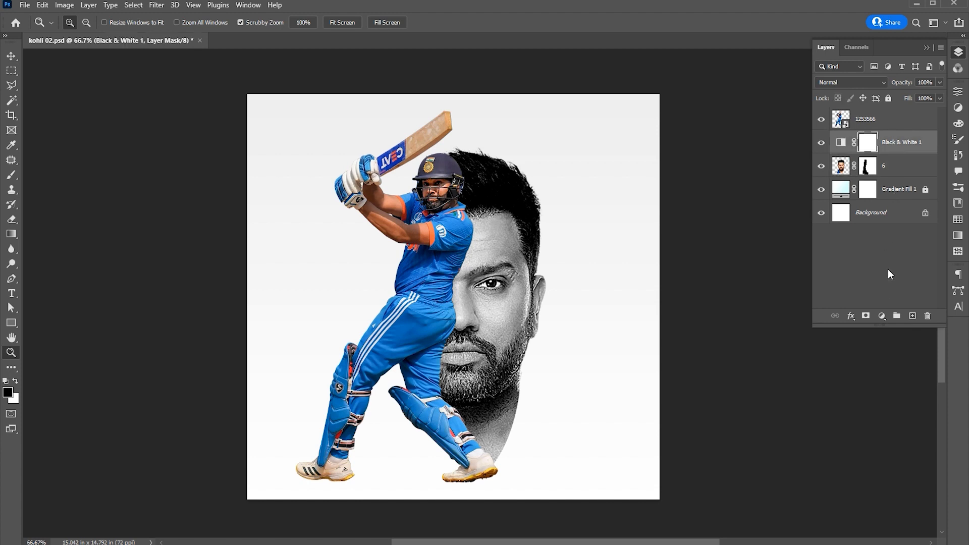
{"action": "left_click", "coordinate": [881, 316]}
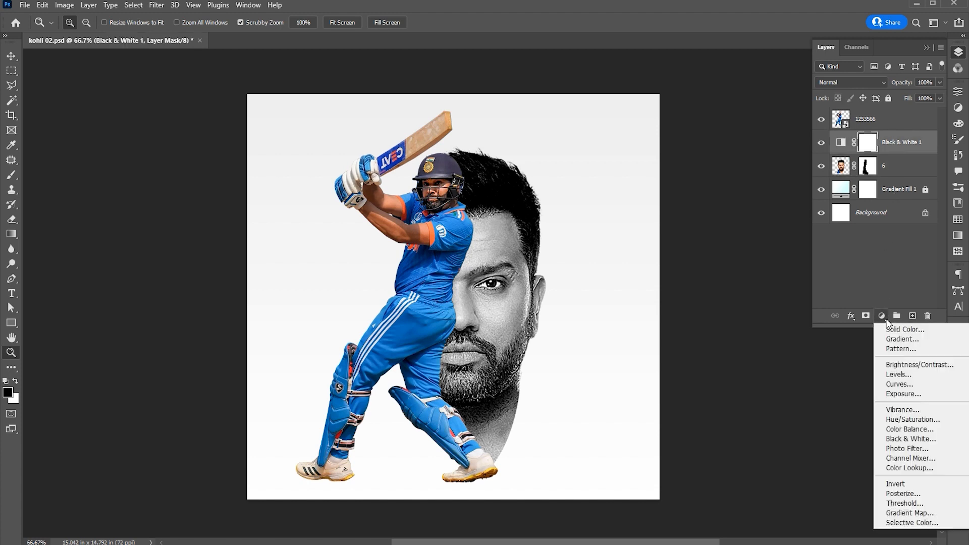
{"action": "left_click", "coordinate": [903, 328]}
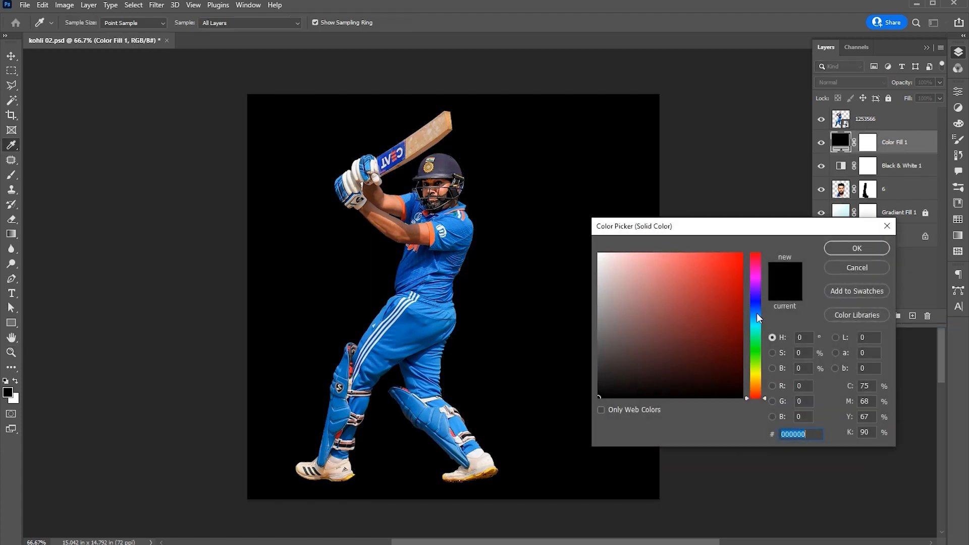
{"action": "left_click_drag", "start_coordinate": [756, 326], "coordinate": [758, 318]}
{"action": "left_click", "coordinate": [740, 253]}
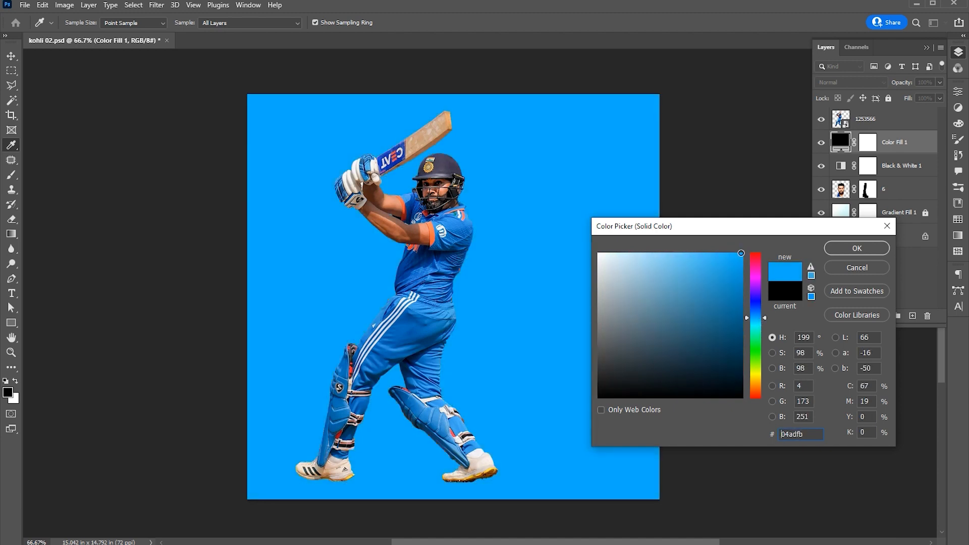
{"action": "left_click", "coordinate": [853, 255]}
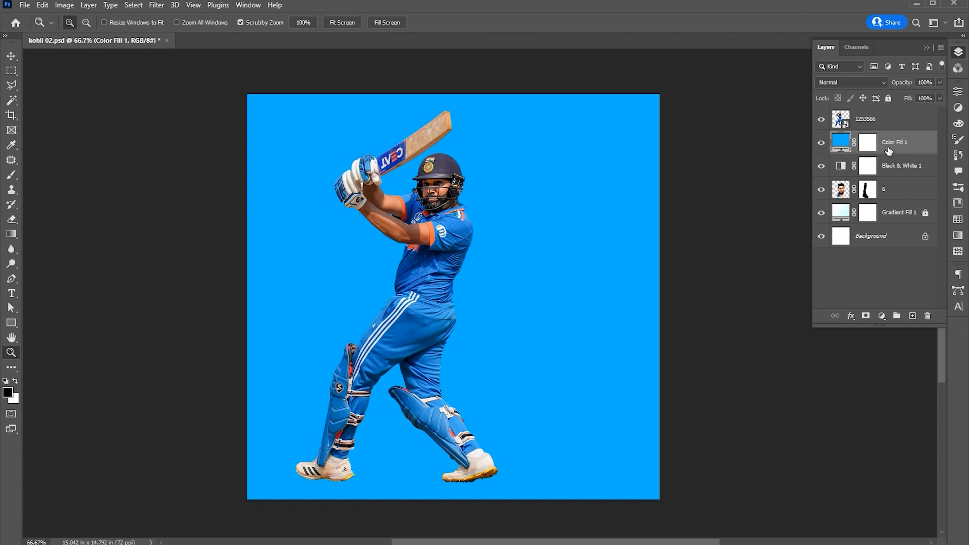
Step: Clip both the blue color fill and the Black & White adjustment to the portrait layer as clipping masks
{"action": "right_click", "coordinate": [884, 140]}
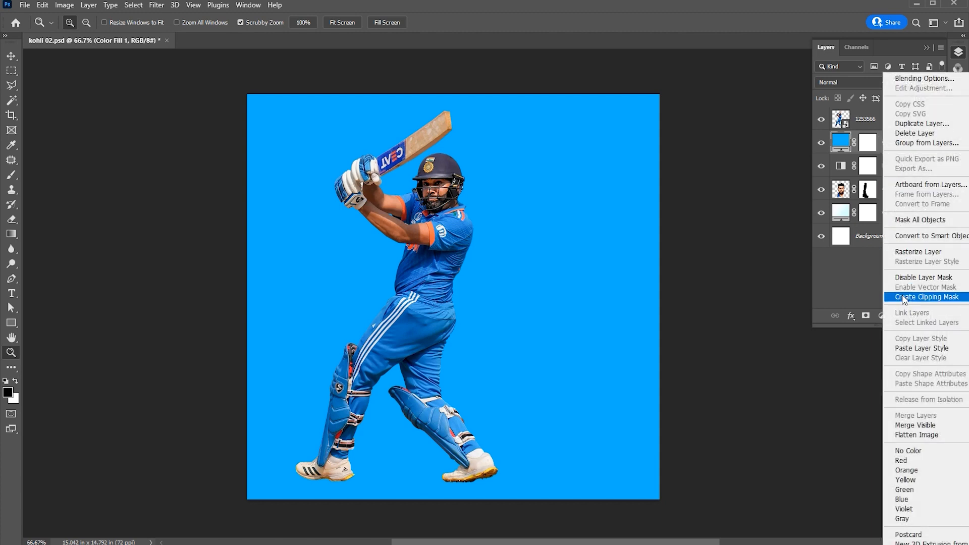
{"action": "left_click", "coordinate": [904, 298]}
{"action": "right_click", "coordinate": [886, 164]}
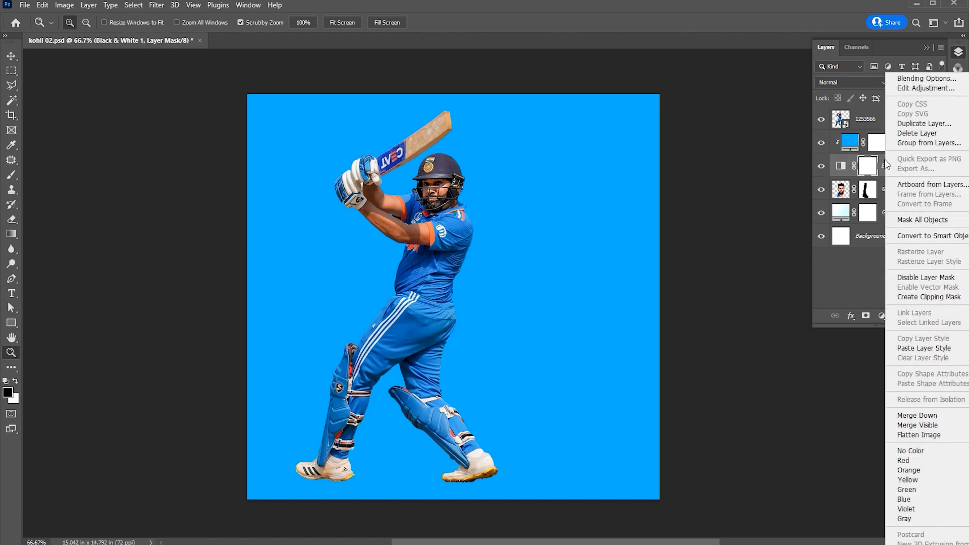
{"action": "left_click", "coordinate": [907, 296]}
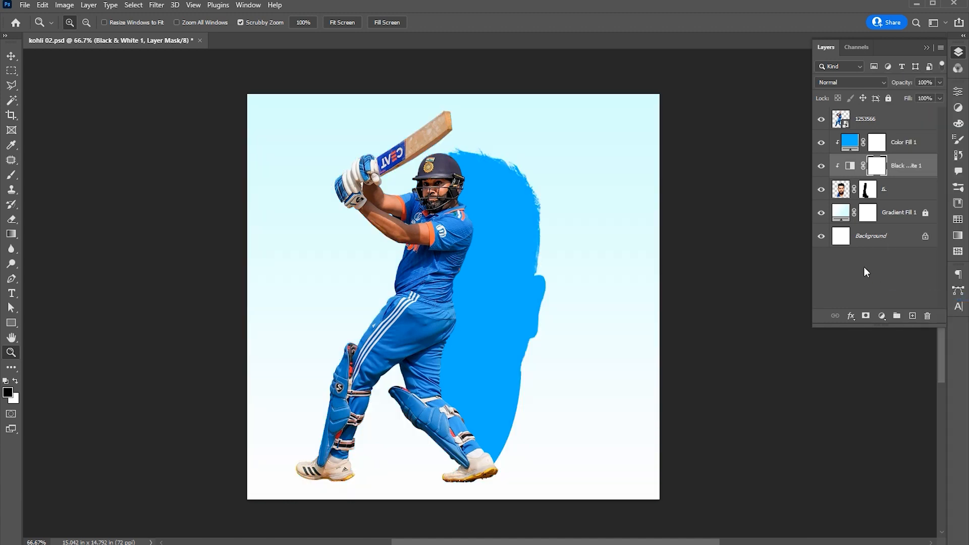
Step: Set the blue color fill's blend mode to Color Dodge and invert its layer mask to black
{"action": "left_click", "coordinate": [903, 141]}
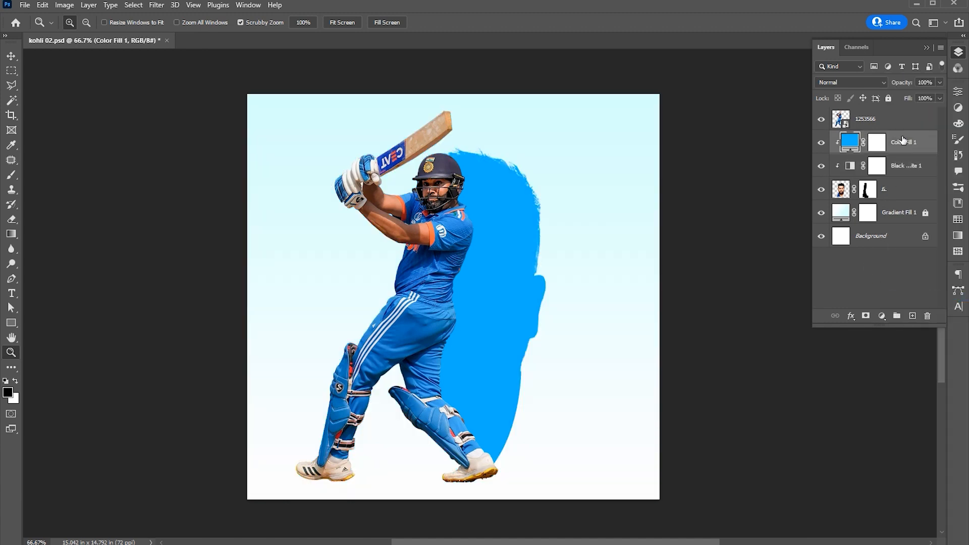
{"action": "left_click", "coordinate": [840, 84]}
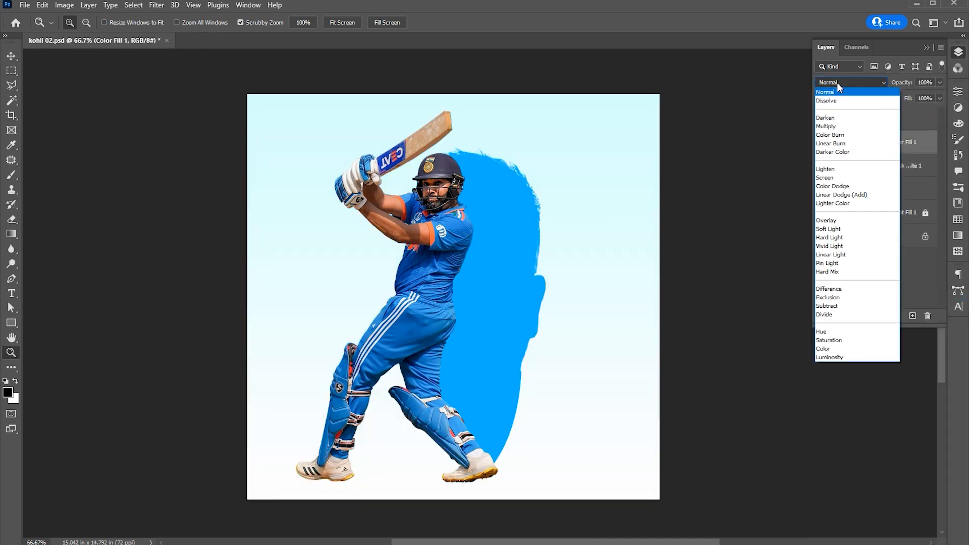
{"action": "left_click", "coordinate": [834, 187]}
{"action": "left_click", "coordinate": [877, 143]}
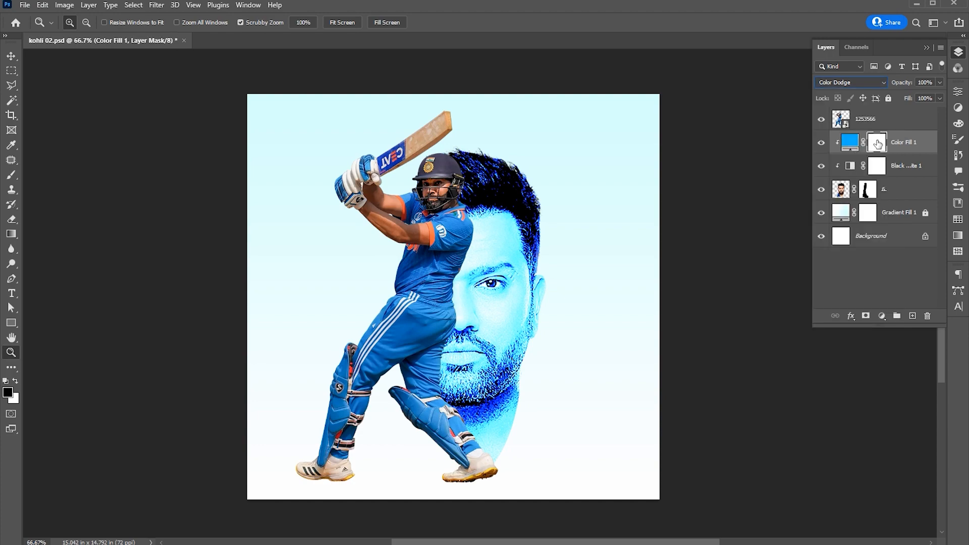
{"action": "key", "text": "ctrl+i"}
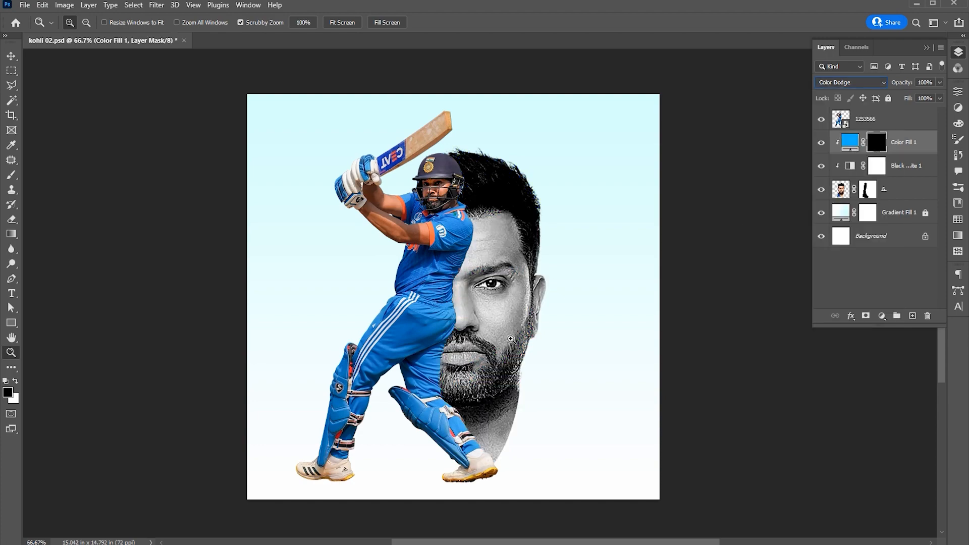
Step: Paint white on the color fill's mask over the portrait's iris with a soft 25 px brush to colour the eye blue
{"action": "left_click_drag", "start_coordinate": [489, 286], "coordinate": [570, 306]}
{"action": "key", "text": "b"}
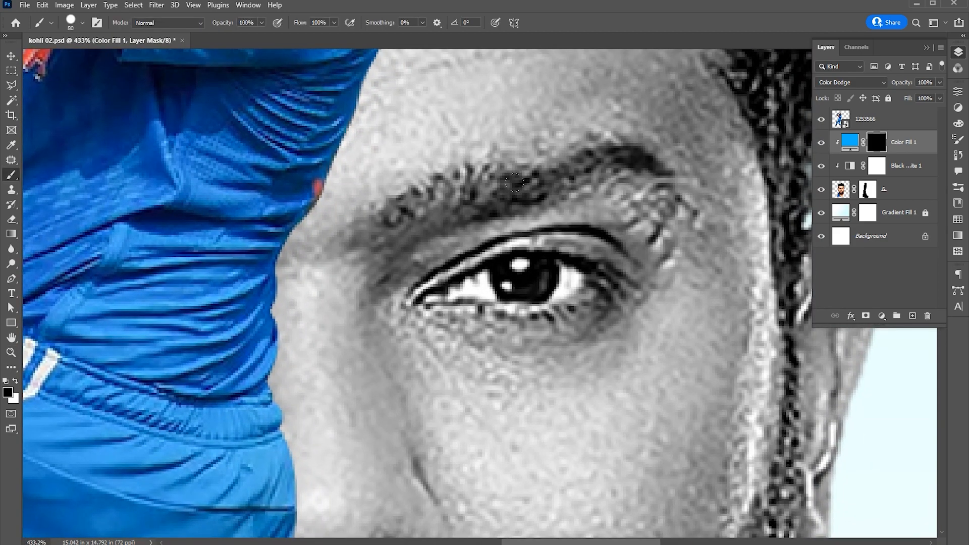
{"action": "left_click", "coordinate": [76, 21]}
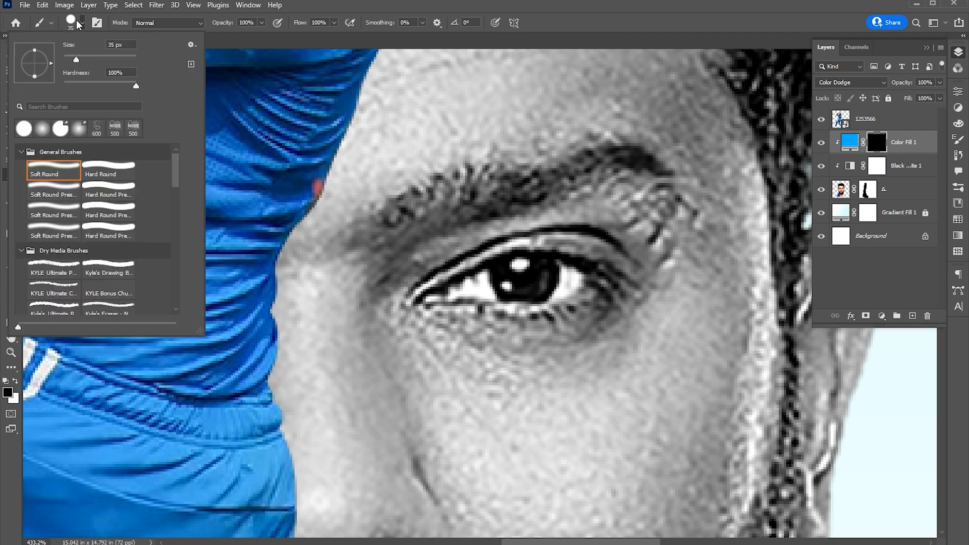
{"action": "left_click_drag", "start_coordinate": [130, 86], "coordinate": [48, 89]}
{"action": "left_click", "coordinate": [84, 25]}
{"action": "key", "text": "bracketleft"}
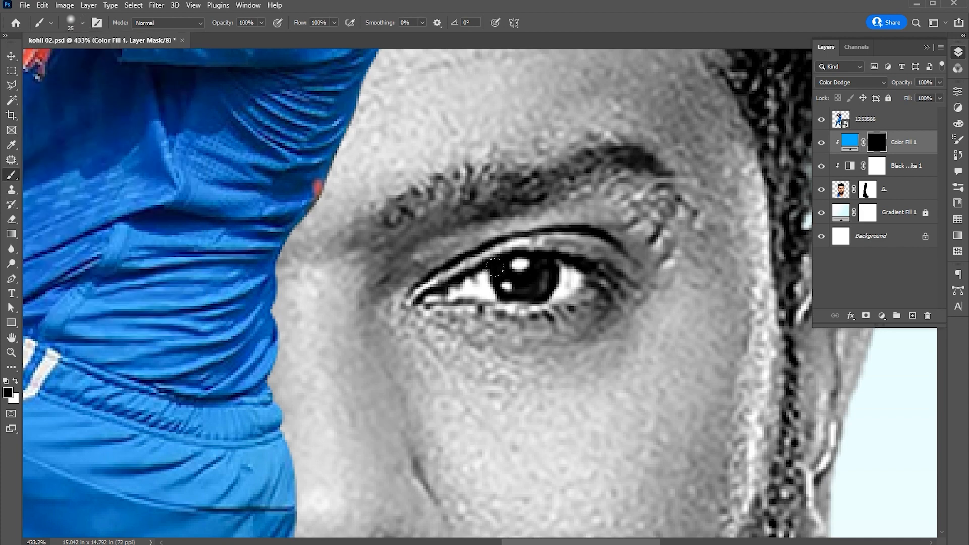
{"action": "left_click", "coordinate": [17, 383]}
{"action": "mouse_move", "coordinate": [506, 263]}
{"action": "left_mouse_down"}
{"action": "mouse_move", "coordinate": [525, 286]}
{"action": "mouse_move", "coordinate": [497, 265]}
{"action": "mouse_move", "coordinate": [516, 260]}
{"action": "left_mouse_up"}
{"action": "key", "text": "v"}
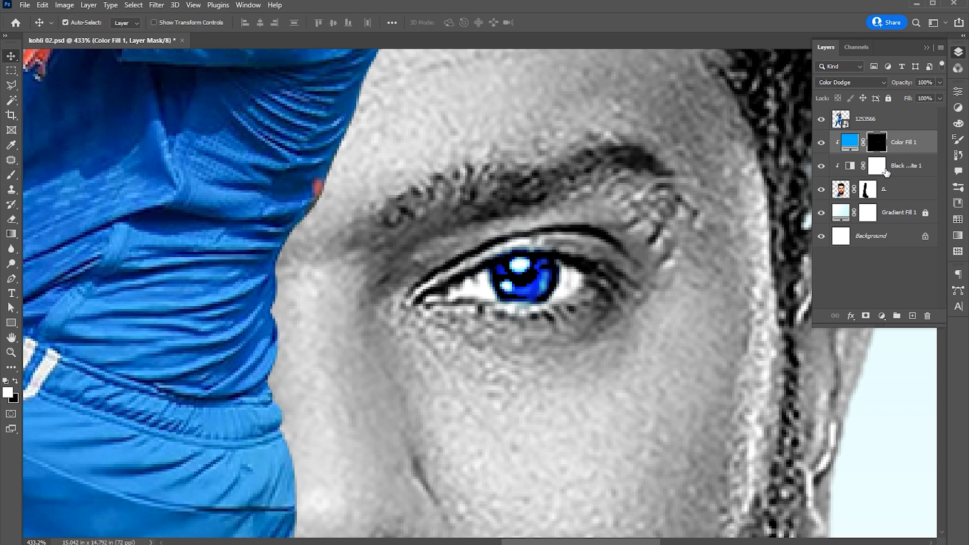
{"action": "key", "text": "ctrl+0"}
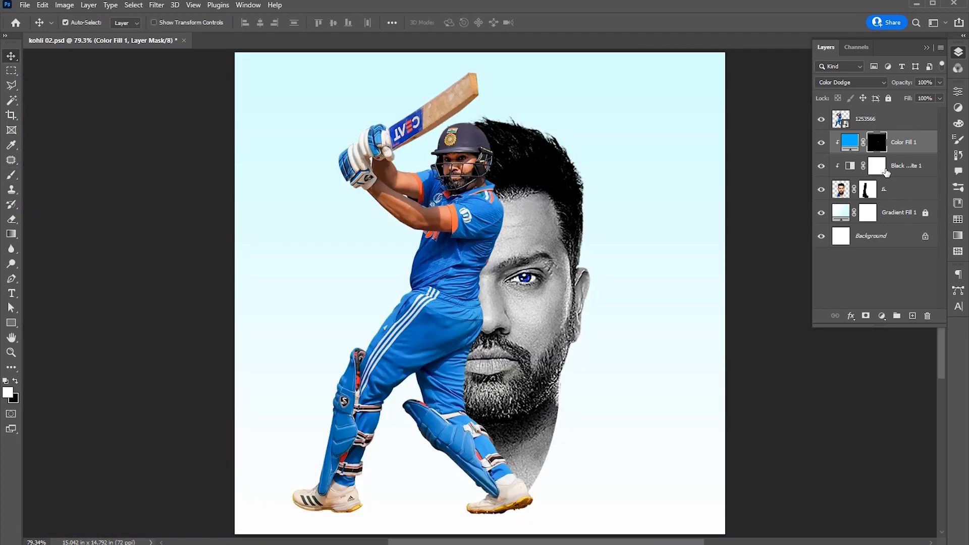
Step: Scale the batsman, portrait and their clipped adjustment layers down slightly together, shift them left and deselect
{"action": "left_click", "coordinate": [904, 190]}
{"action": "left_click", "coordinate": [891, 126], "text": "shift"}
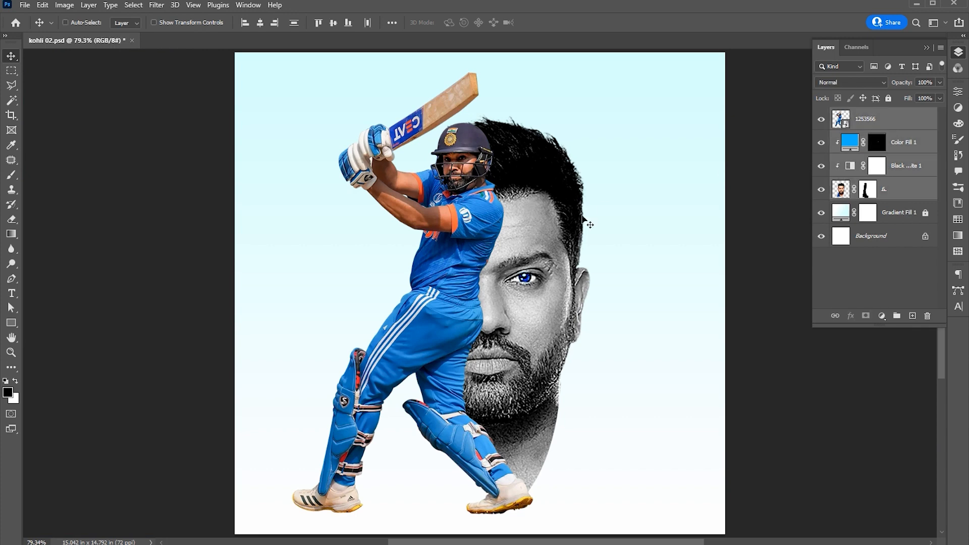
{"action": "key", "text": "ctrl+t"}
{"action": "left_click_drag", "start_coordinate": [590, 74], "coordinate": [583, 84]}
{"action": "left_click_drag", "start_coordinate": [542, 160], "coordinate": [522, 161]}
{"action": "key", "text": "Return"}
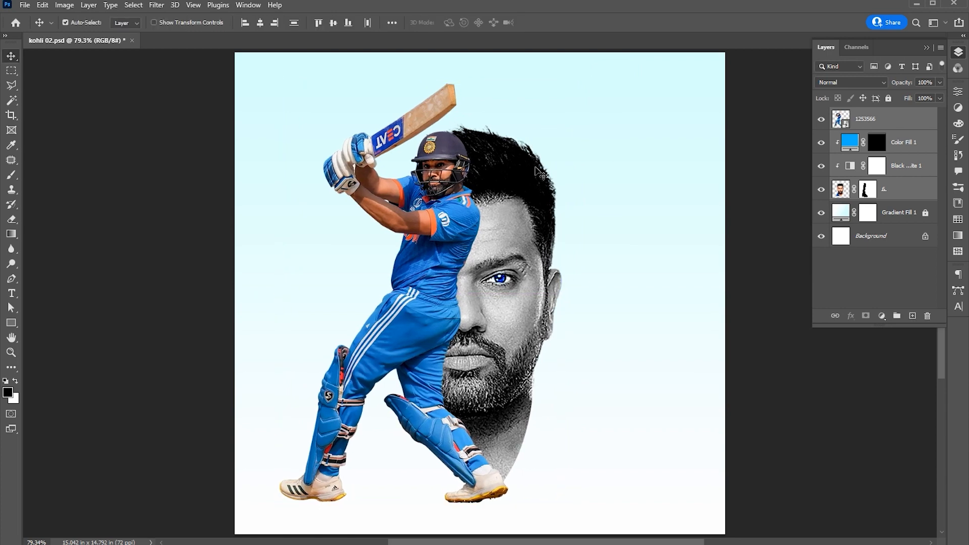
{"action": "left_click", "coordinate": [560, 152]}
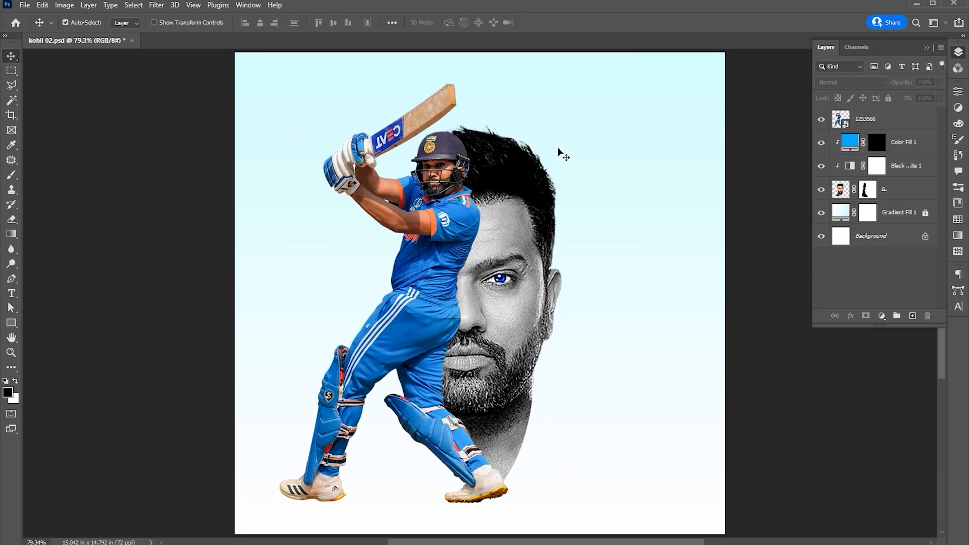
Step: Add a new layer above the batsman and stamp one black dab at the canvas centre with a soft 1200 px brush
{"action": "left_click", "coordinate": [883, 125]}
{"action": "left_click", "coordinate": [913, 316]}
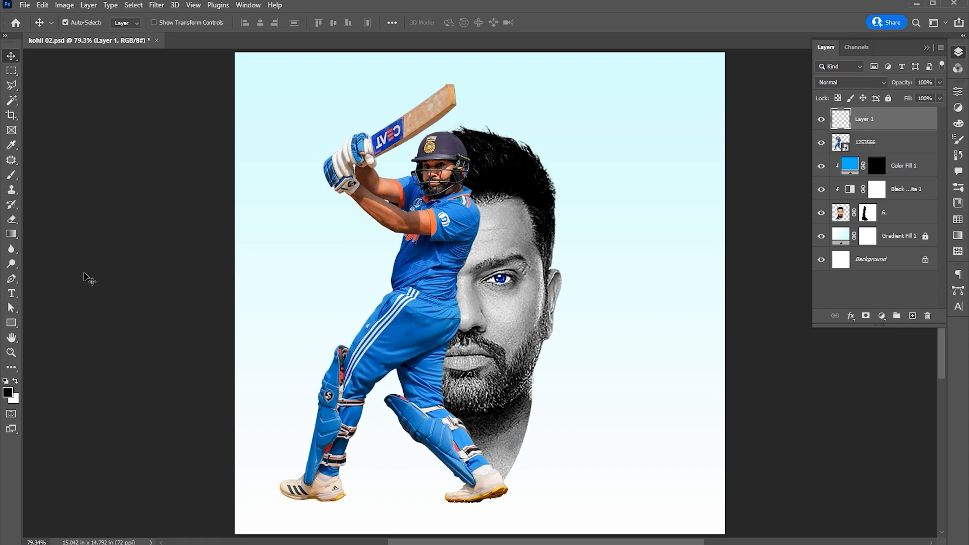
{"action": "key", "text": "b"}
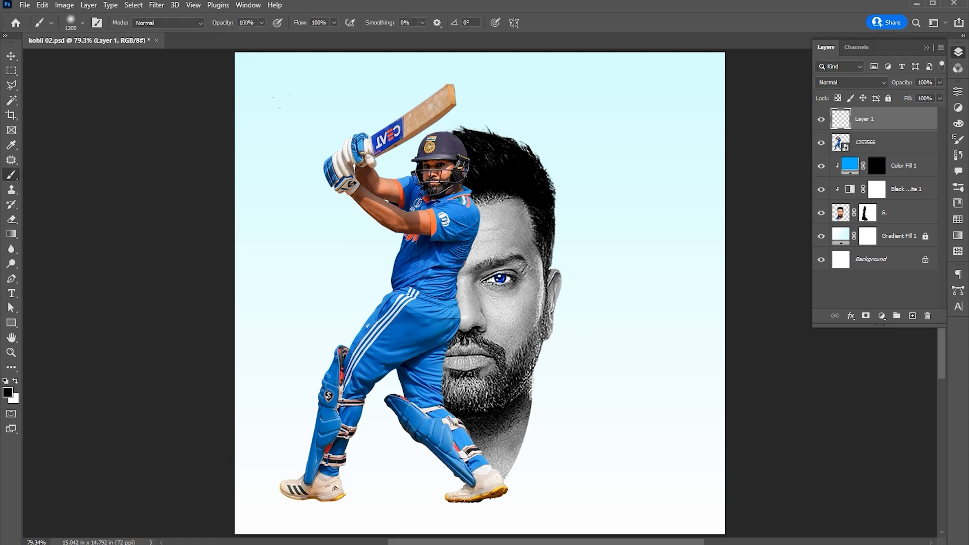
{"action": "left_click", "coordinate": [495, 270]}
{"action": "key", "text": "v"}
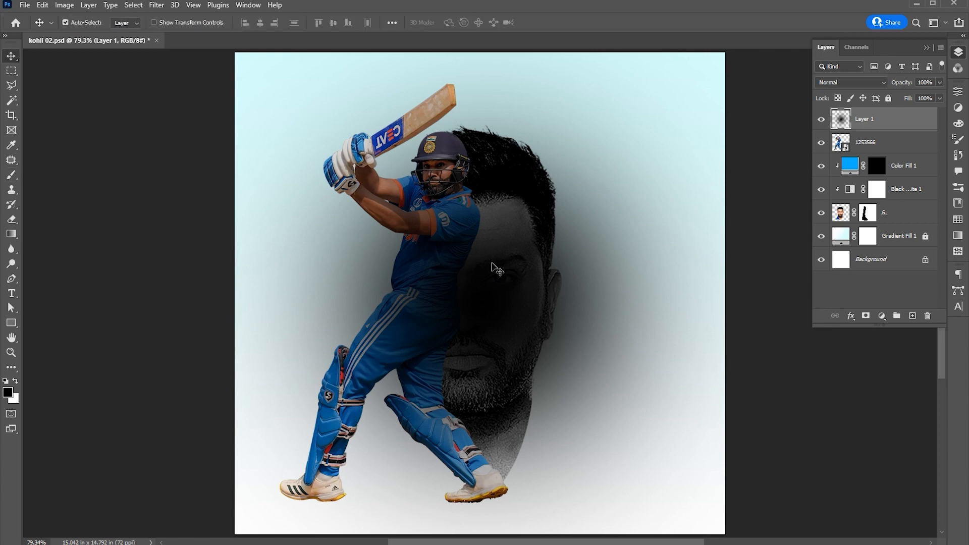
Step: Squash the black dab into a thin horizontal shadow, scale it to about 68% and place it just under the batsman's feet
{"action": "key", "text": "ctrl+t"}
{"action": "left_click_drag", "start_coordinate": [486, 57], "coordinate": [471, 524]}
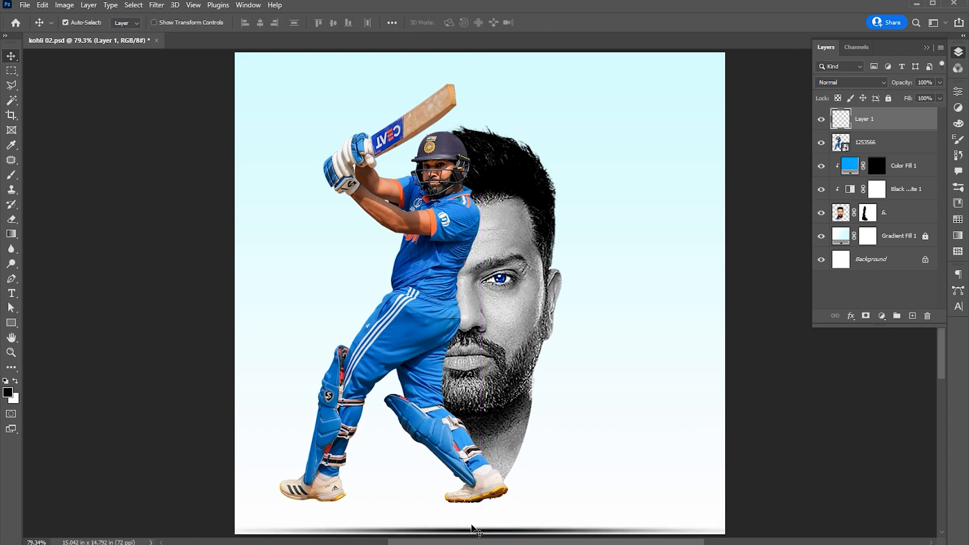
{"action": "left_click_drag", "start_coordinate": [724, 525], "coordinate": [646, 529]}
{"action": "left_click_drag", "start_coordinate": [586, 534], "coordinate": [566, 507]}
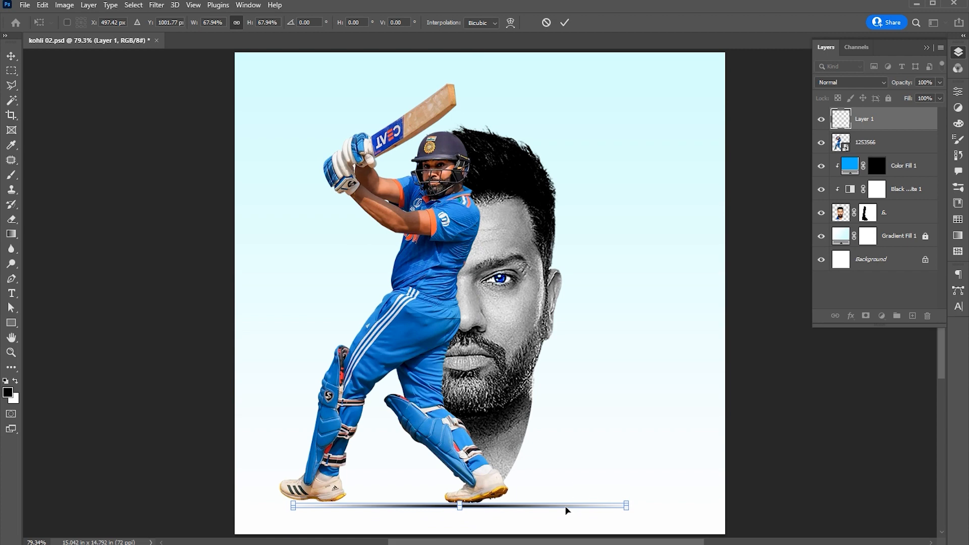
{"action": "key", "text": "Return"}
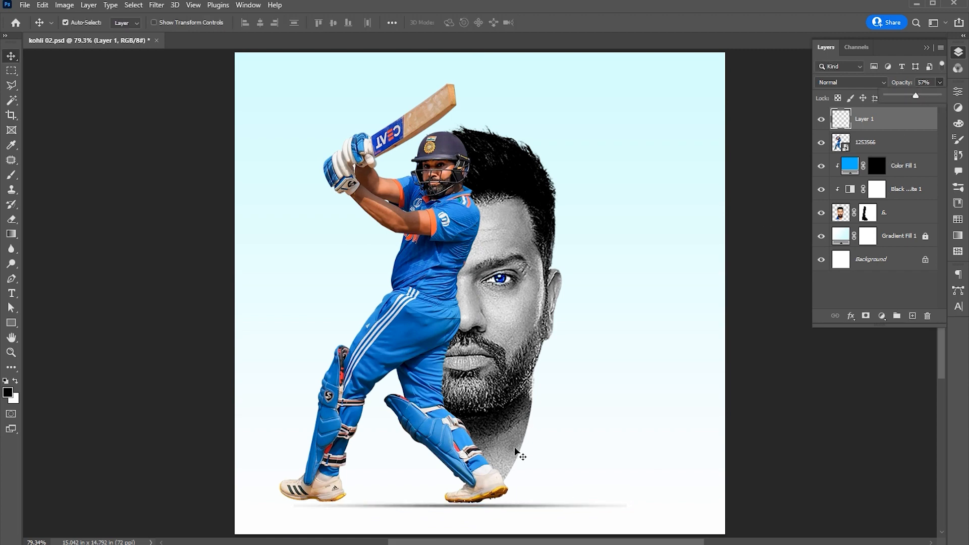
Step: Lower the shadow's opacity to 59%, nudge it up to meet the shoes and deselect
{"action": "left_click", "coordinate": [11, 57]}
{"action": "key", "text": "Up"}
{"action": "key", "text": "Up"}
{"action": "key", "text": "Up"}
{"action": "key", "text": "Up"}
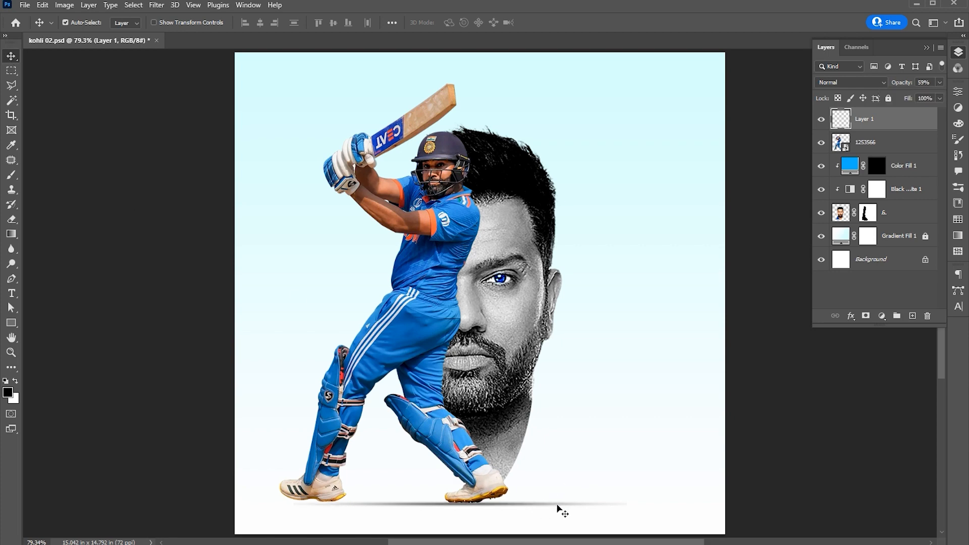
{"action": "key", "text": "Up"}
{"action": "left_click", "coordinate": [606, 383]}
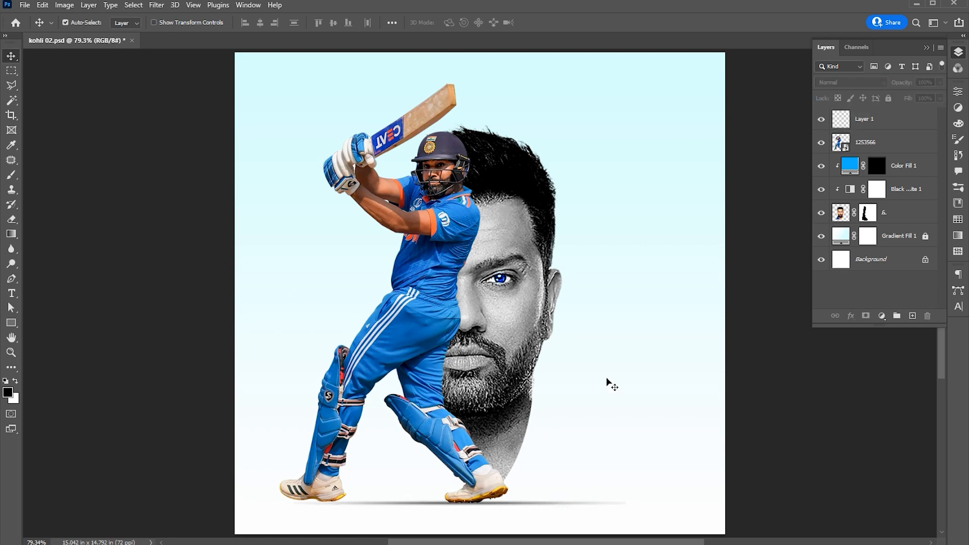
Step: Add the black text HITMAN beside the portrait, one letter per line, in Gotham Light 38 pt with 40 pt leading
{"action": "key", "text": "t"}
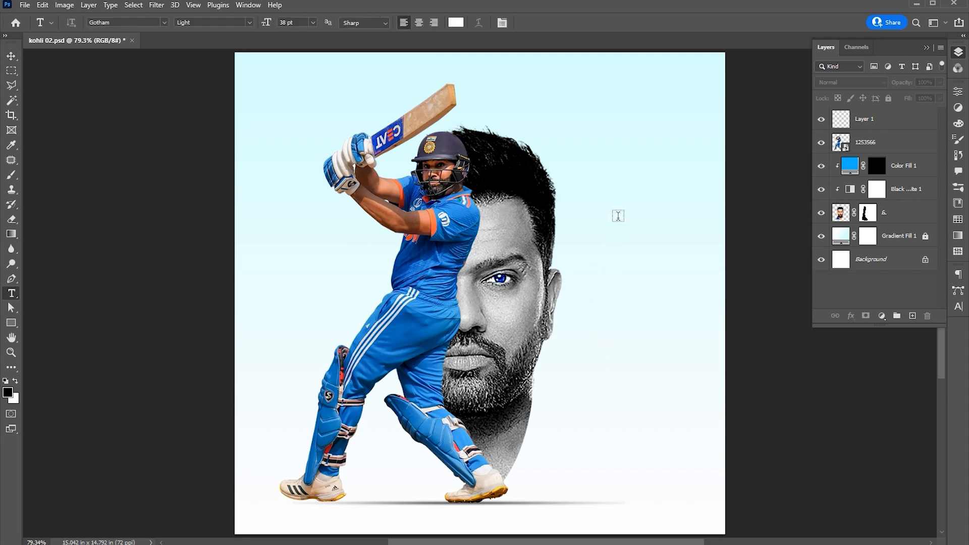
{"action": "left_click", "coordinate": [633, 185]}
{"action": "key", "text": "BackSpace"}
{"action": "type", "text": "HITMA"}
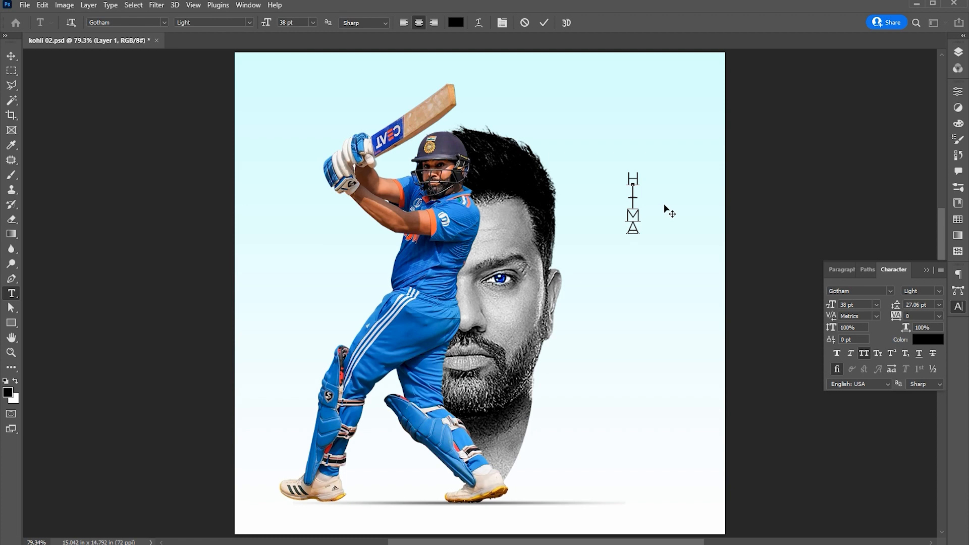
{"action": "key", "text": "Return"}
{"action": "type", "text": "N"}
{"action": "key", "text": "ctrl+a"}
{"action": "left_click_drag", "start_coordinate": [905, 304], "coordinate": [940, 316]}
{"action": "type", "text": "40"}
{"action": "key", "text": "Return"}
{"action": "left_click", "coordinate": [11, 56]}
Step: Enlarge the stacked HITMAN text to about 76 pt and position it in the empty space beside the portrait
{"action": "key", "text": "ctrl+t"}
{"action": "left_click_drag", "start_coordinate": [643, 169], "coordinate": [647, 126]}
{"action": "left_click_drag", "start_coordinate": [636, 197], "coordinate": [655, 265]}
{"action": "left_click_drag", "start_coordinate": [666, 195], "coordinate": [669, 185]}
Step: Duplicate the HITMAN text toward the face, change the copy to SHARMA and set its weight to Gotham Ultra
{"action": "left_click_drag", "start_coordinate": [646, 244], "coordinate": [620, 263]}
{"action": "key", "text": "Return"}
{"action": "double_click", "coordinate": [620, 264]}
{"action": "key", "text": "ctrl+a"}
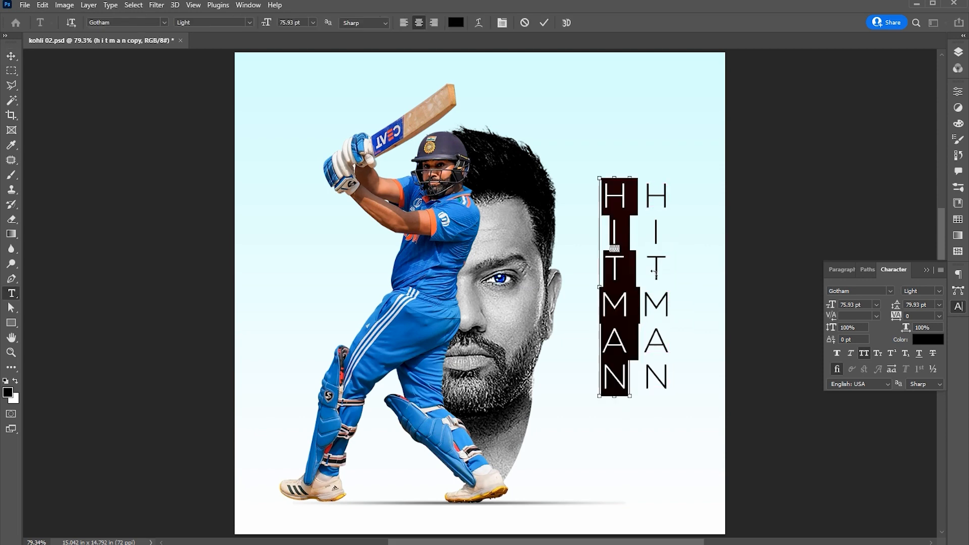
{"action": "left_click", "coordinate": [656, 275]}
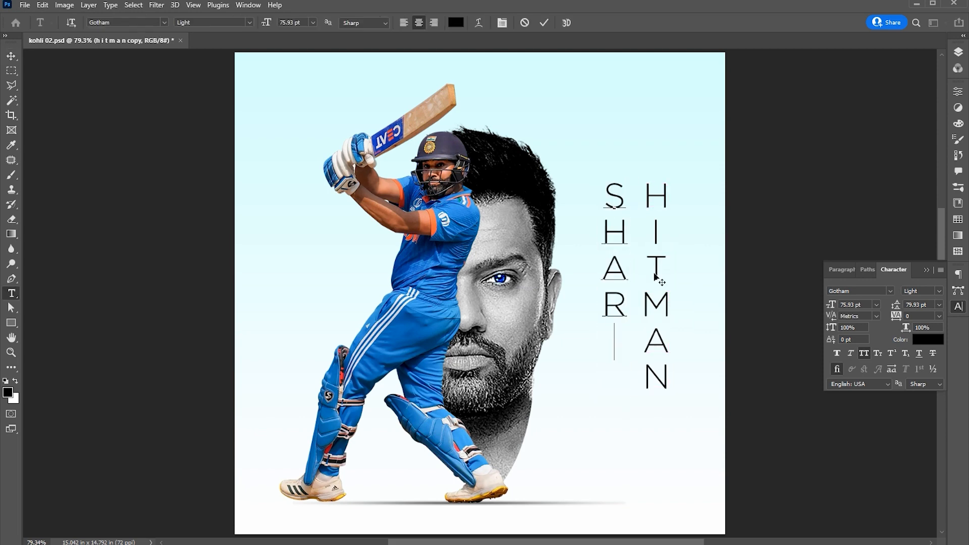
{"action": "key", "text": "ctrl+a"}
{"action": "left_click", "coordinate": [939, 291]}
{"action": "left_click", "coordinate": [910, 428]}
{"action": "left_click", "coordinate": [9, 61]}
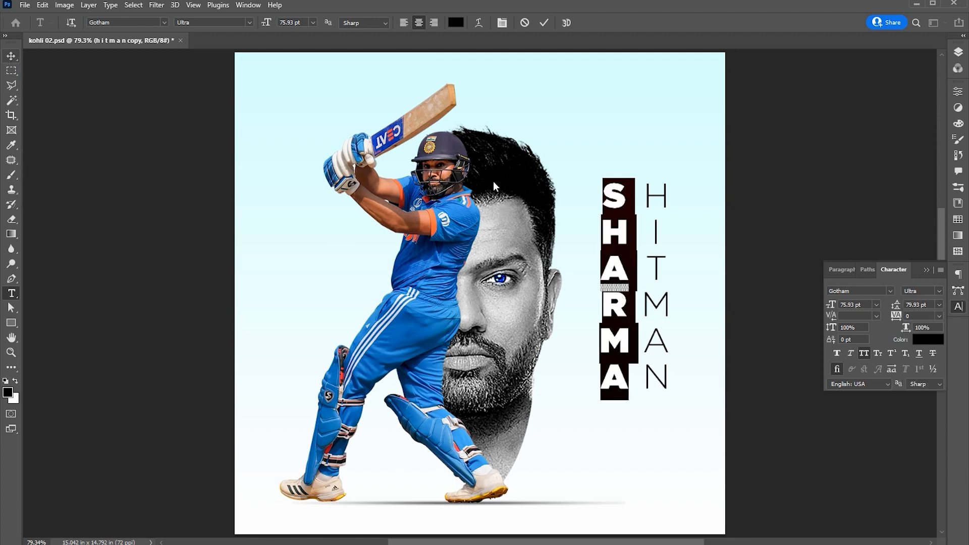
Step: Enlarge the SHARMA text to about 124 pt and centre it over the HITMAN text
{"action": "key", "text": "ctrl+t"}
{"action": "left_click_drag", "start_coordinate": [630, 178], "coordinate": [671, 203]}
{"action": "key", "text": "Return"}
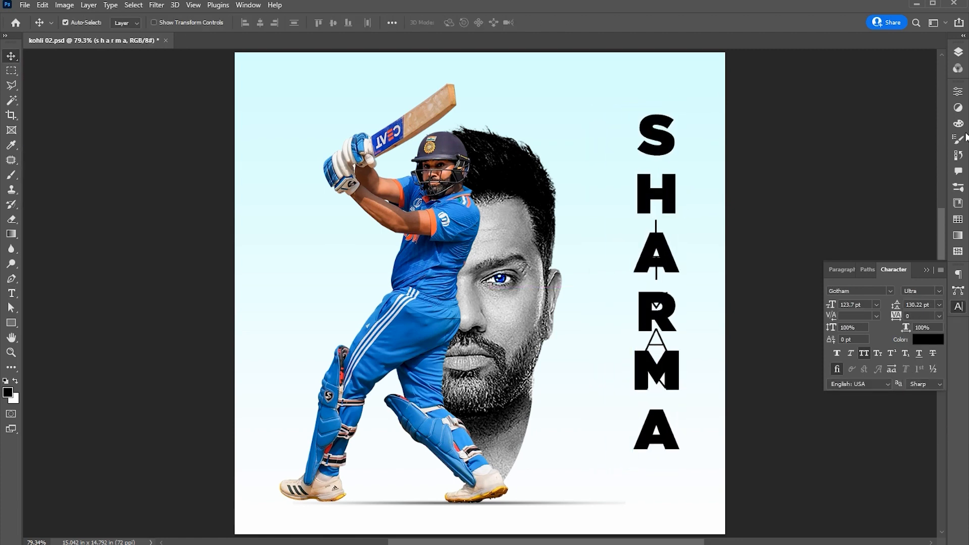
Step: Place the SHARMA layer beneath the HITMAN layer and set its opacity to 18%
{"action": "key", "text": "F7"}
{"action": "left_click", "coordinate": [940, 82]}
{"action": "left_click_drag", "start_coordinate": [940, 96], "coordinate": [894, 139]}
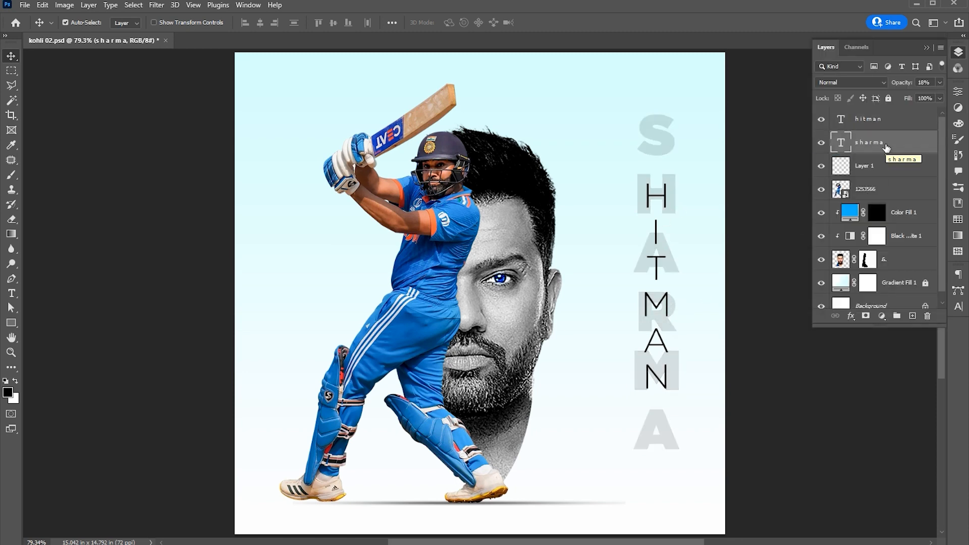
Step: Move the HITMAN and SHARMA texts together slightly down and toward the portrait
{"action": "left_click", "coordinate": [659, 236], "text": "shift"}
{"action": "left_click_drag", "start_coordinate": [659, 235], "coordinate": [650, 247]}
{"action": "left_click", "coordinate": [939, 83]}
{"action": "left_click_drag", "start_coordinate": [939, 96], "coordinate": [891, 96]}
{"action": "key", "text": "ctrl+z"}
Step: Fade the SHARMA text further by lowering its layer opacity
{"action": "left_click", "coordinate": [878, 143]}
{"action": "left_click", "coordinate": [939, 84]}
{"action": "left_click_drag", "start_coordinate": [646, 273], "coordinate": [651, 284]}
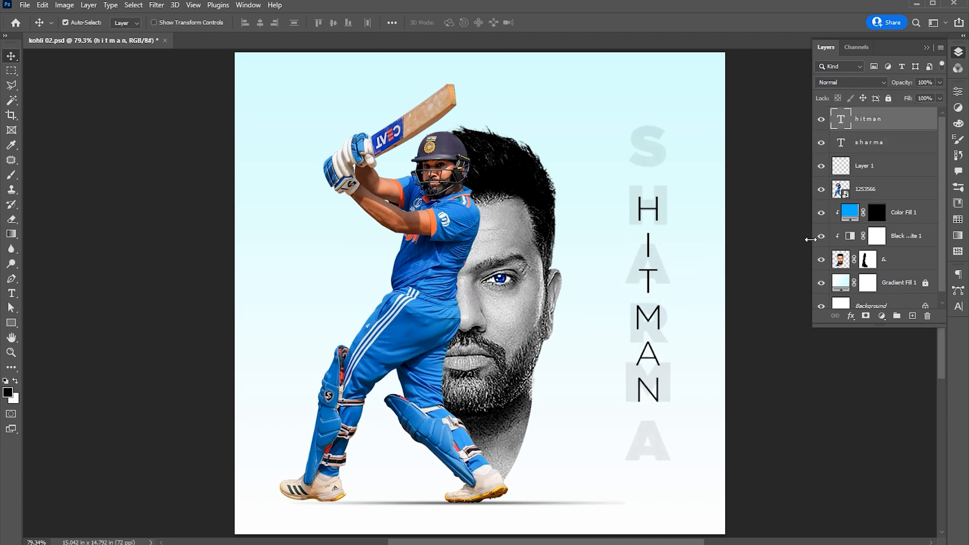